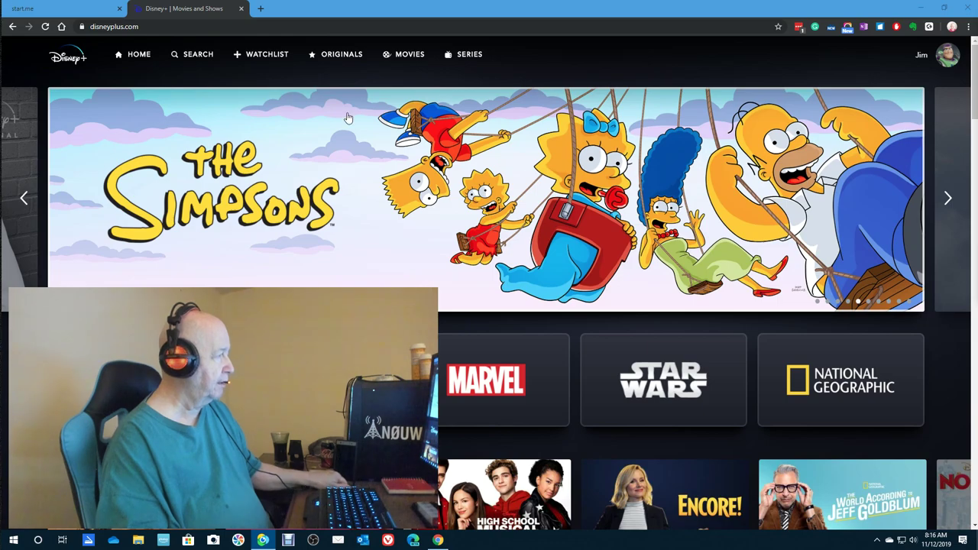
Search 'The Prince And The' and open The Prince and the Pauper movie page.
click(198, 54)
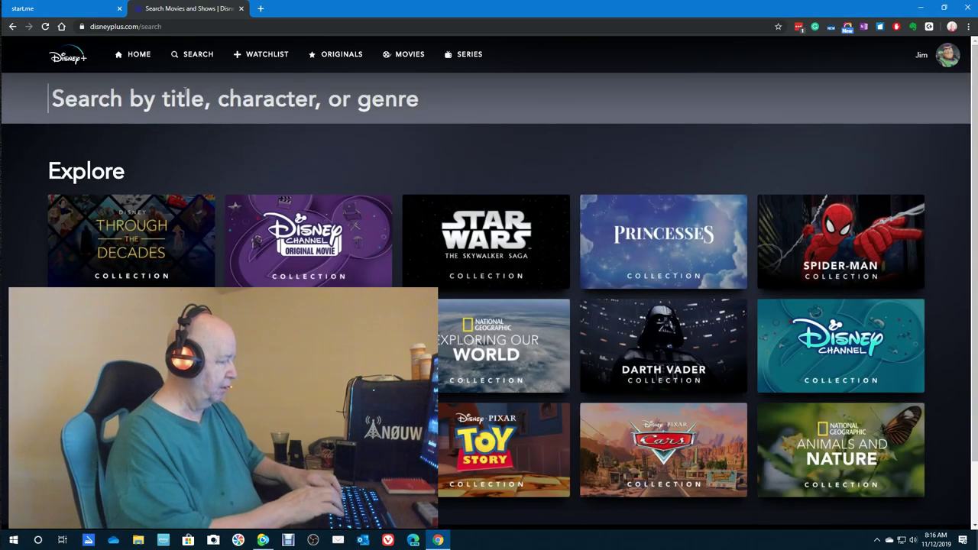
text(The Prince And The)
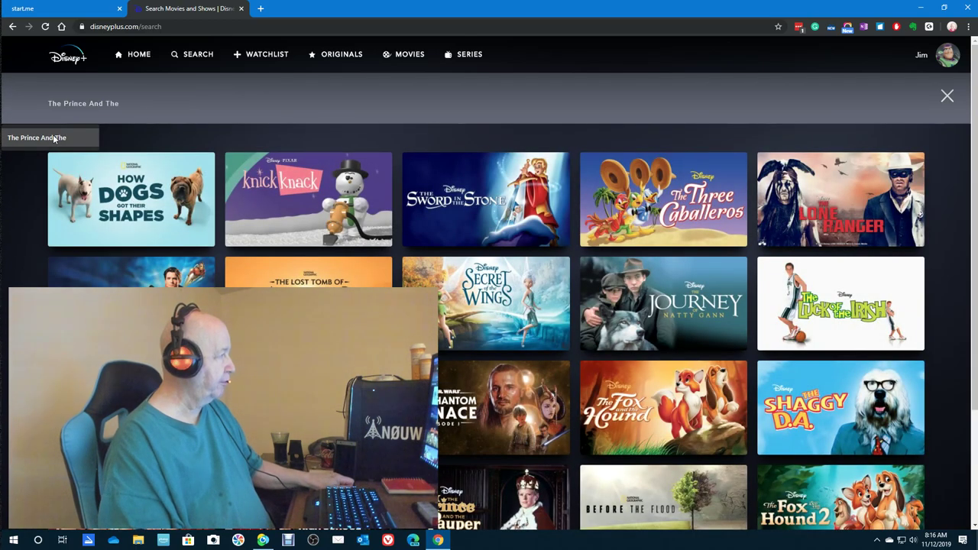
click(54, 139)
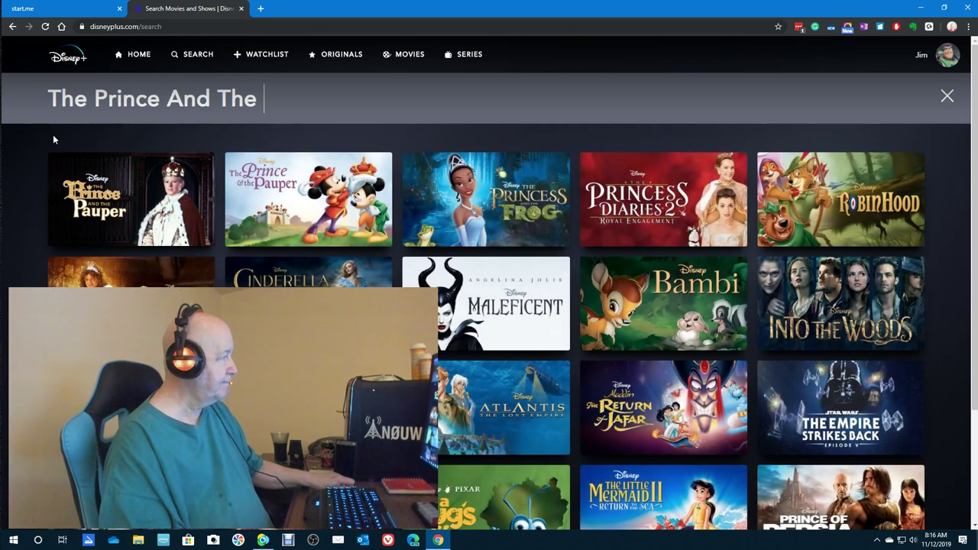
click(143, 196)
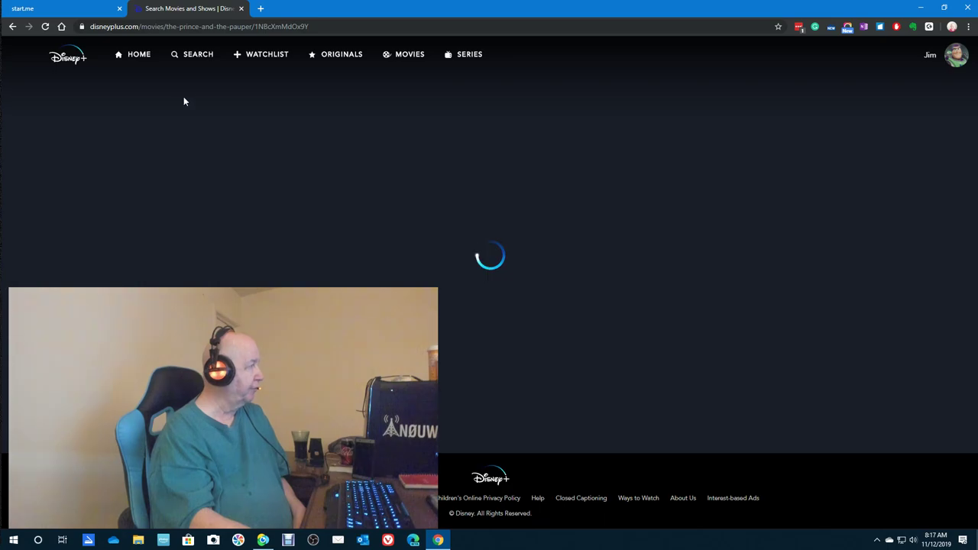
Leave the stalled page via Search and open the Toy Story collection from Explore.
click(199, 55)
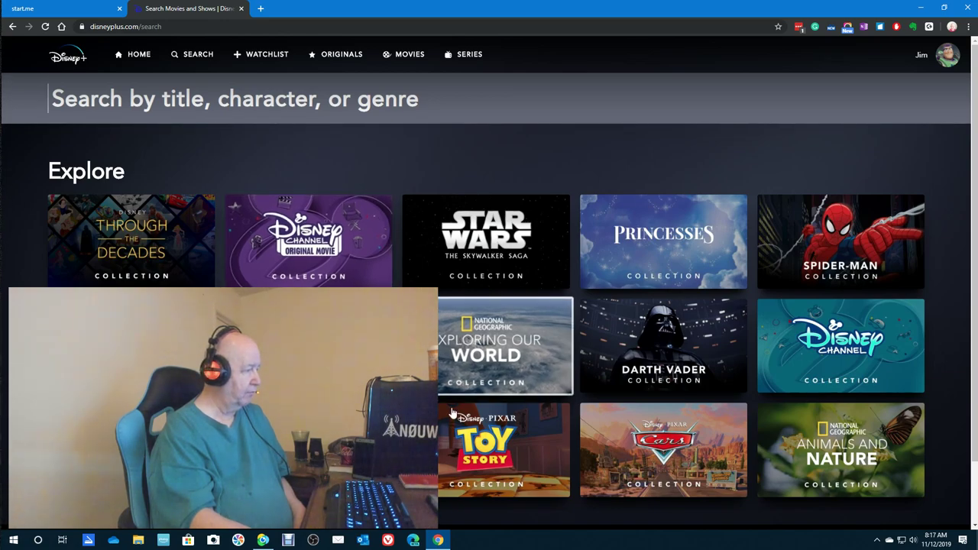
scroll(451, 414, down, 2)
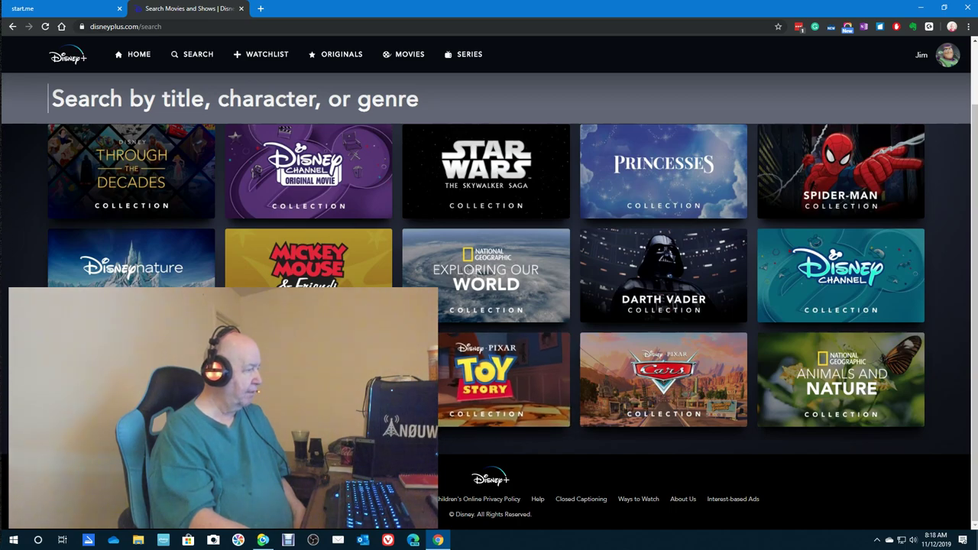
click(485, 379)
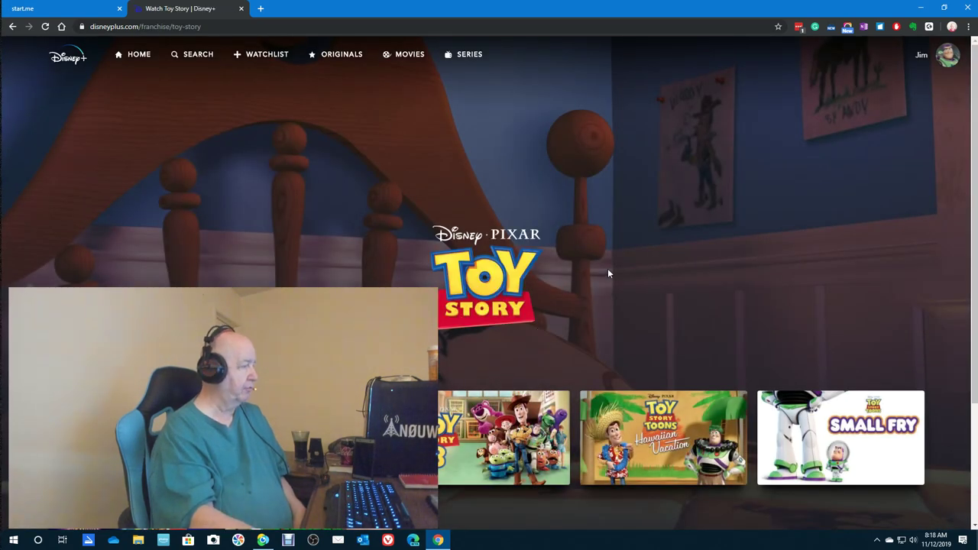
scroll(608, 273, down, 2)
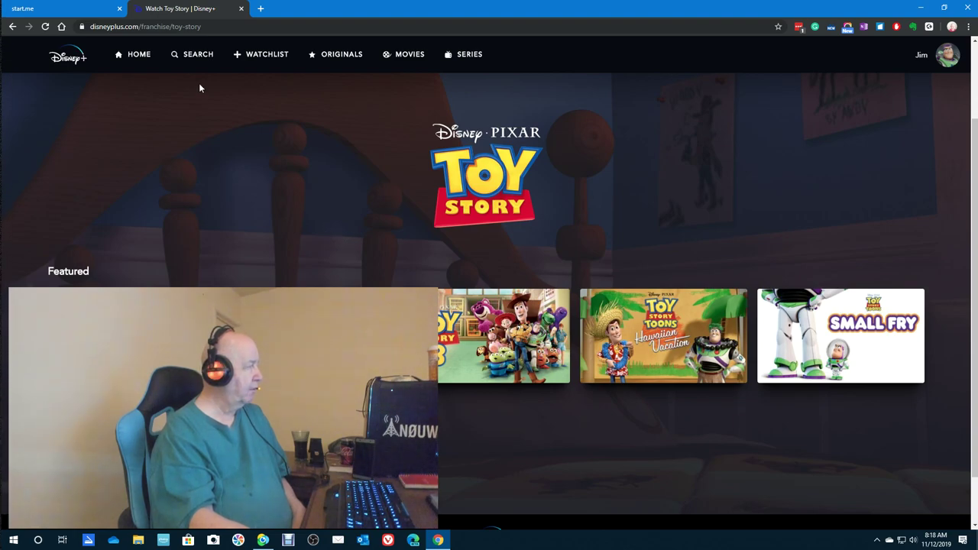
Open the Watchlist page, which stays on a loading spinner.
click(265, 55)
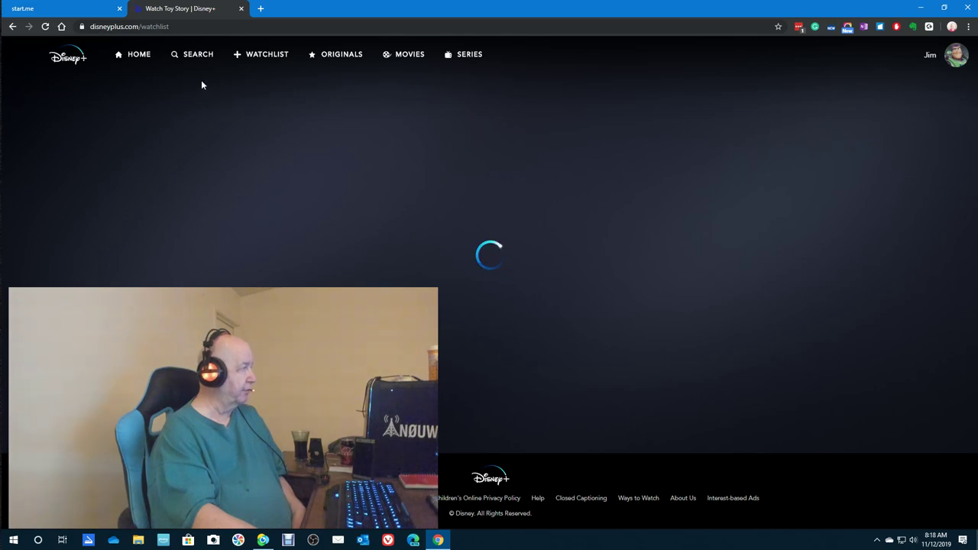
Return to the Disney+ home page and advance the featured banner carousel.
click(140, 61)
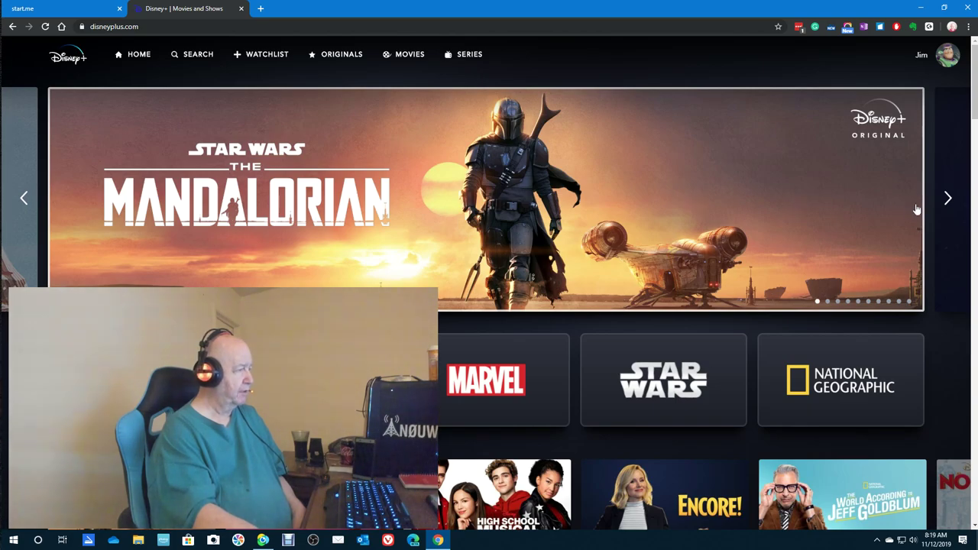
click(947, 200)
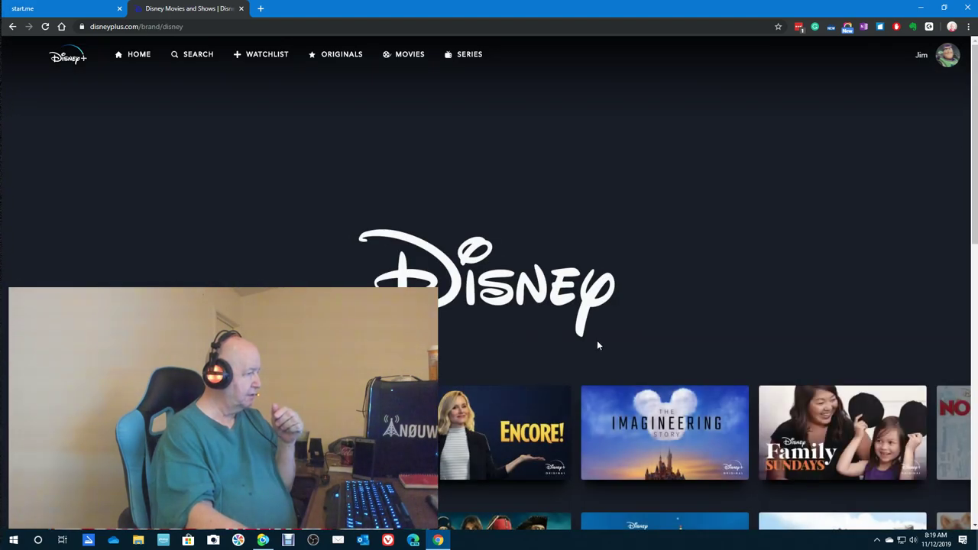
scroll(598, 345, down, 1)
scroll(597, 345, down, 1)
scroll(597, 345, down, 1)
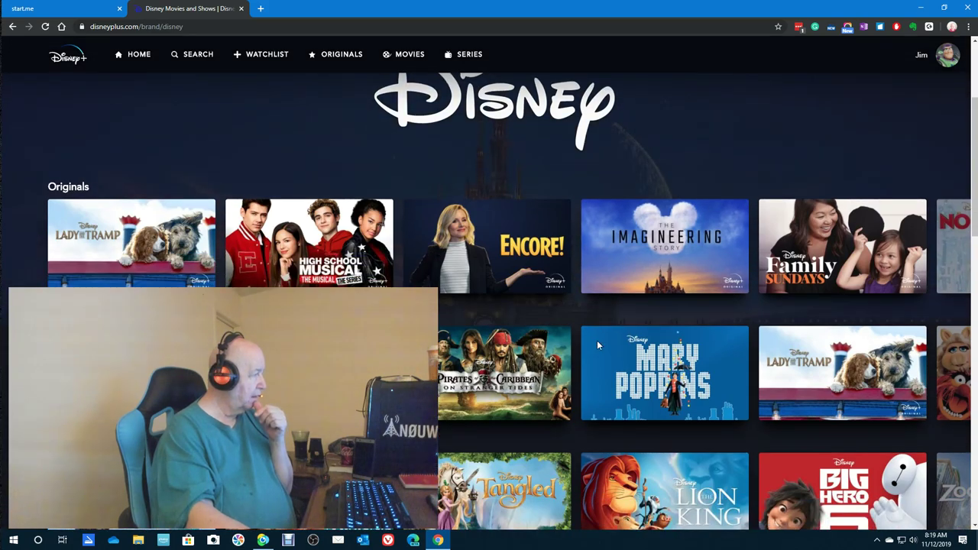
scroll(597, 345, down, 1)
scroll(597, 345, down, 1)
scroll(597, 345, down, 1)
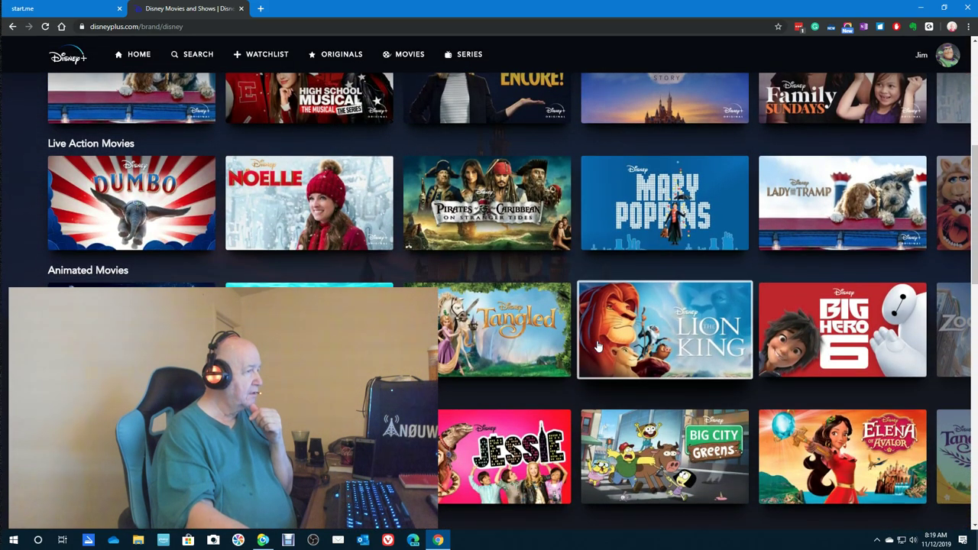
scroll(598, 345, down, 2)
scroll(598, 345, down, 1)
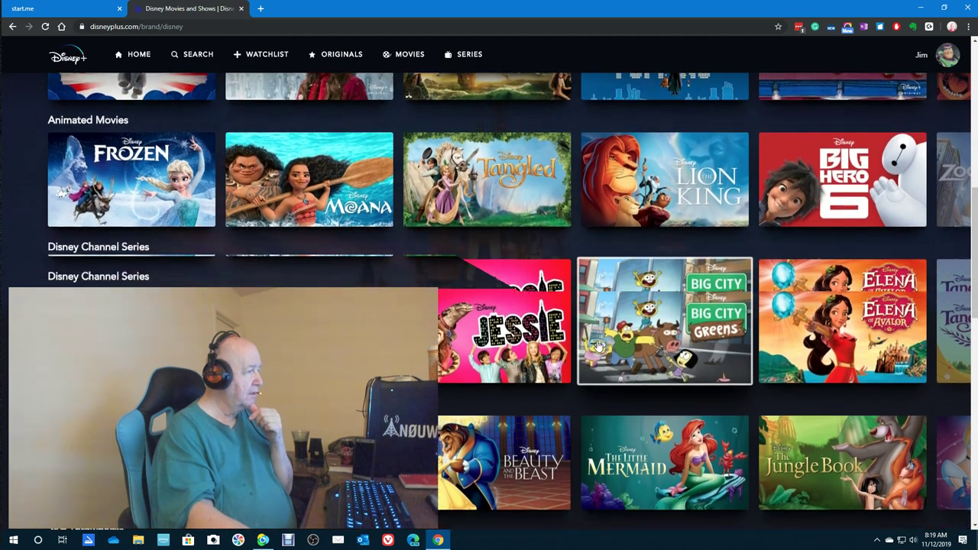
scroll(598, 348, down, 2)
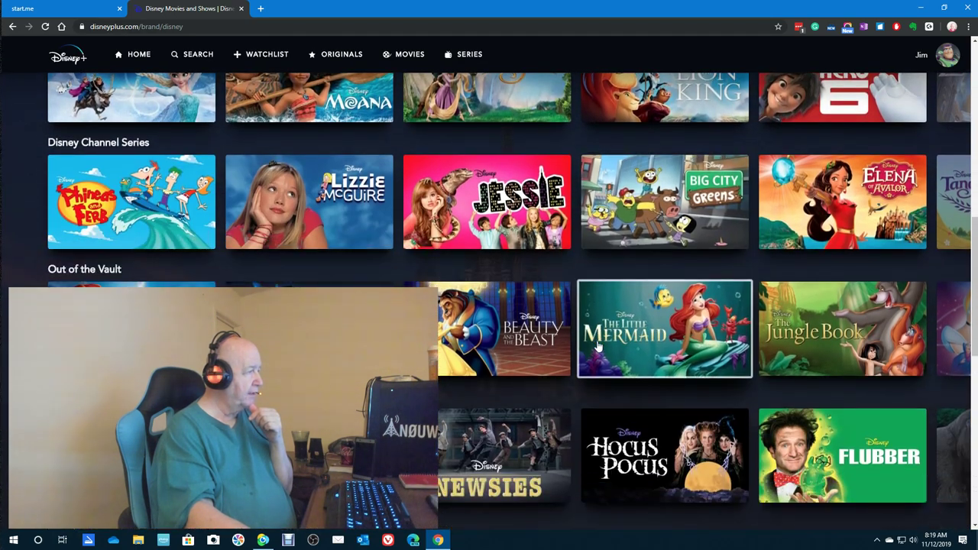
scroll(598, 348, down, 2)
scroll(598, 347, down, 1)
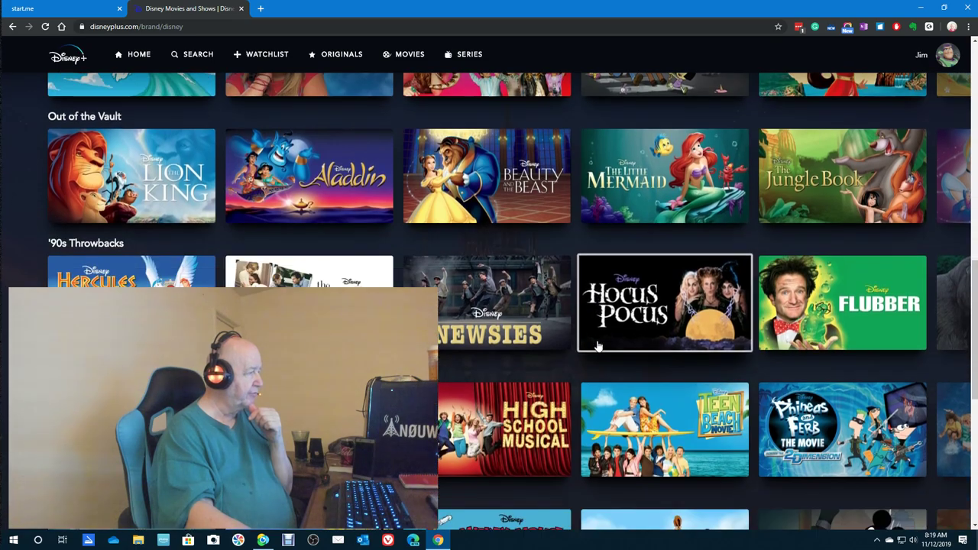
scroll(598, 346, down, 1)
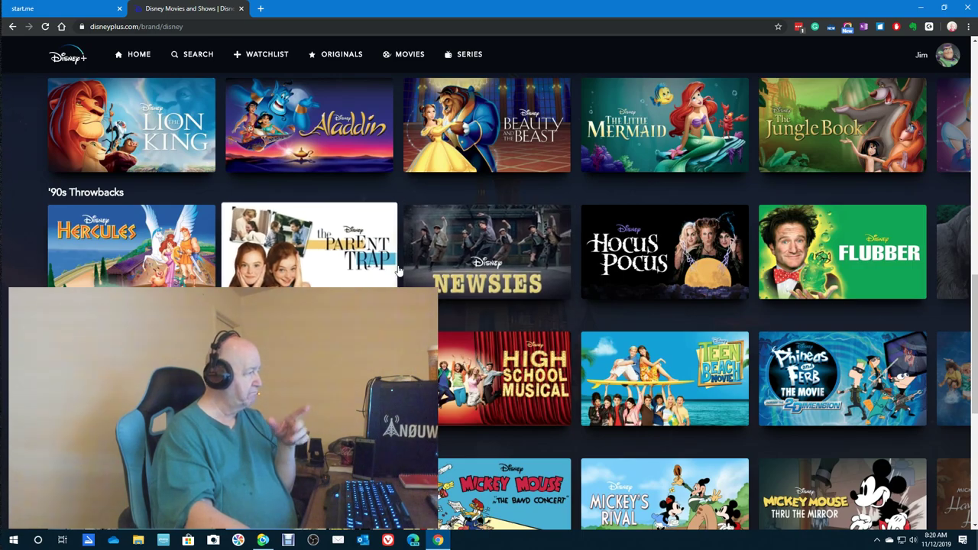
scroll(493, 273, down, 3)
scroll(493, 273, down, 2)
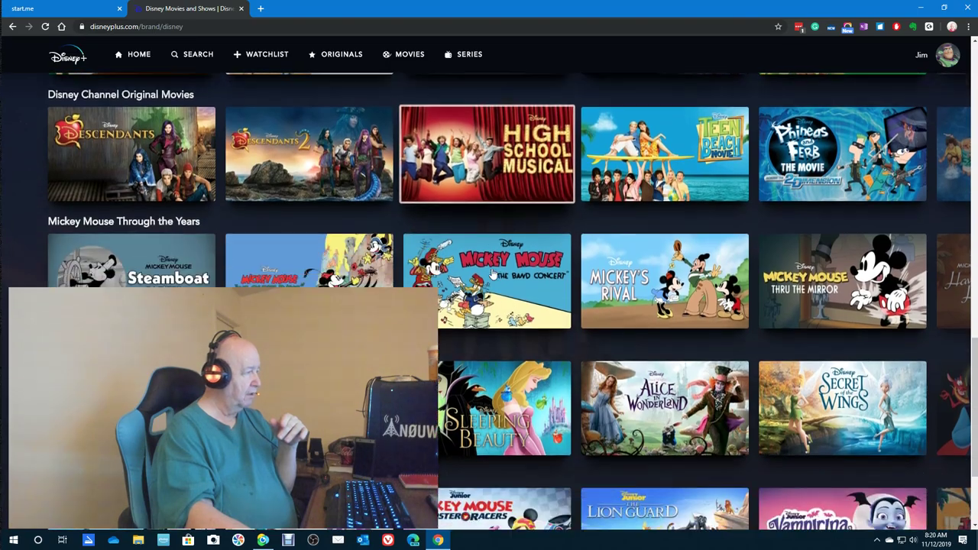
scroll(493, 269, down, 1)
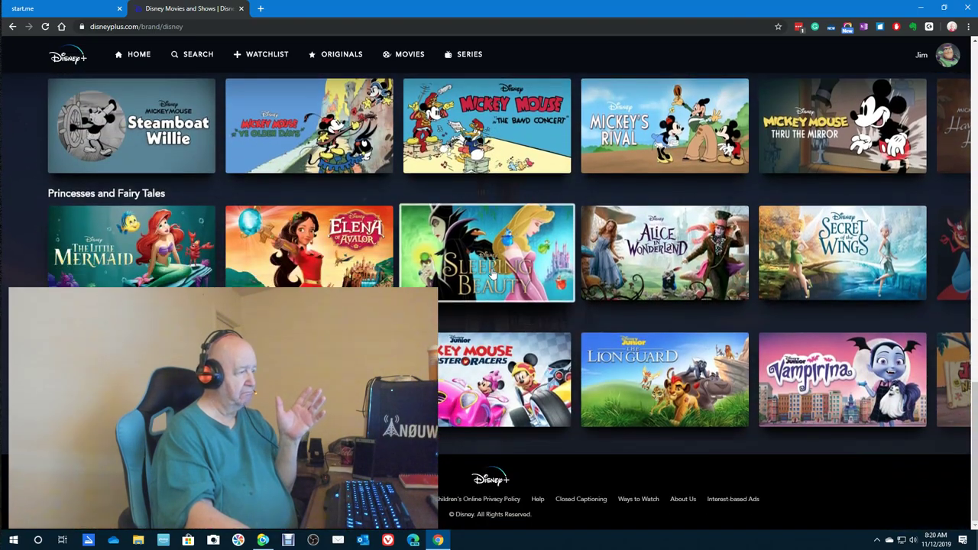
scroll(492, 272, up, 2)
scroll(491, 275, up, 3)
scroll(492, 273, up, 3)
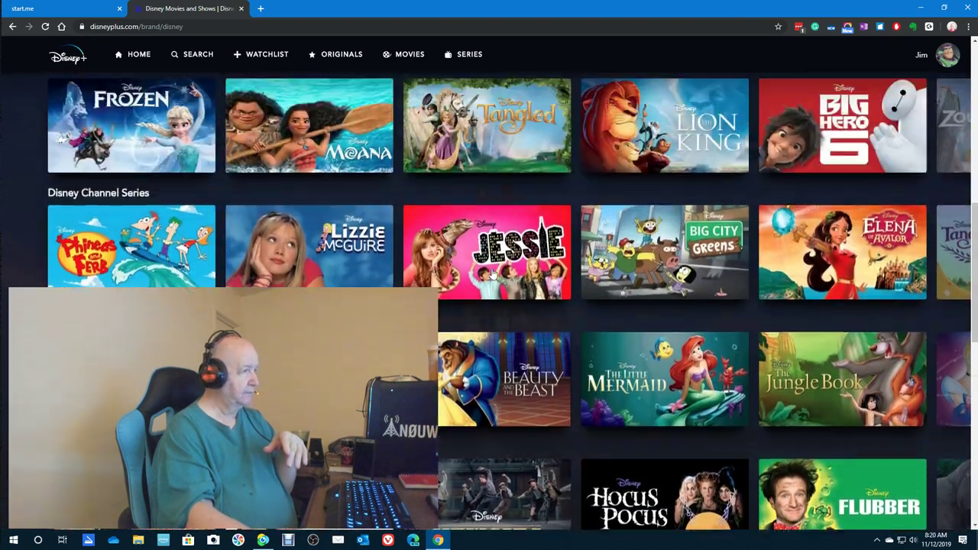
scroll(493, 274, up, 1)
scroll(493, 274, up, 3)
scroll(493, 274, up, 2)
scroll(493, 274, up, 1)
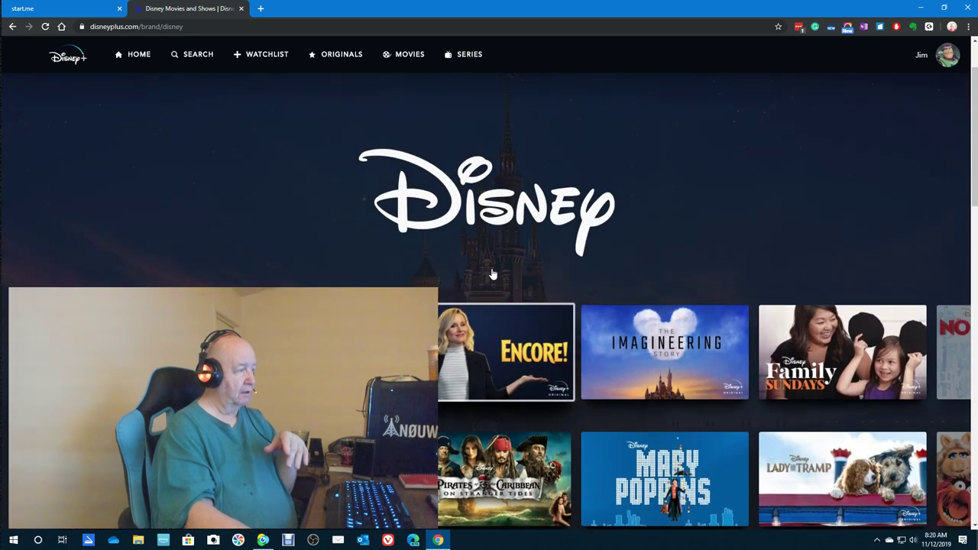
scroll(493, 273, up, 1)
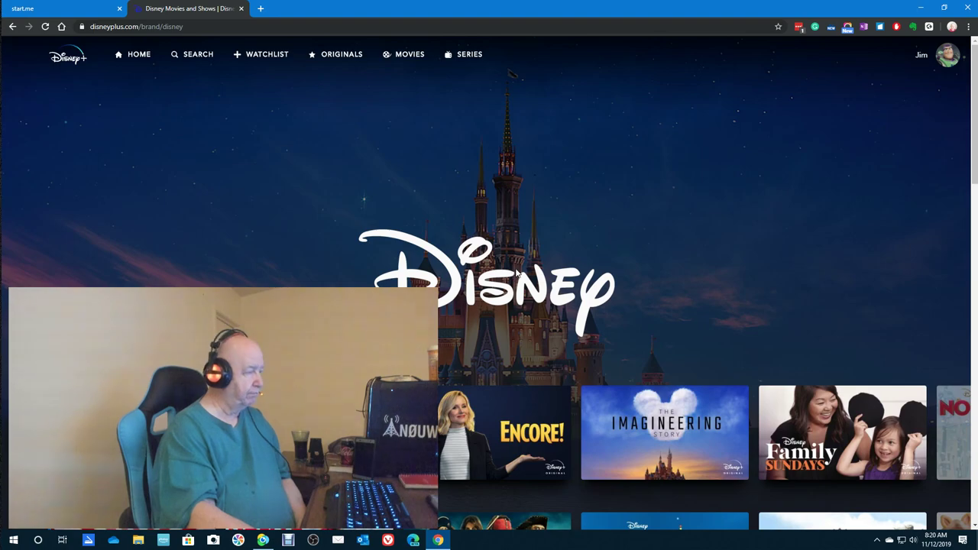
scroll(527, 271, down, 3)
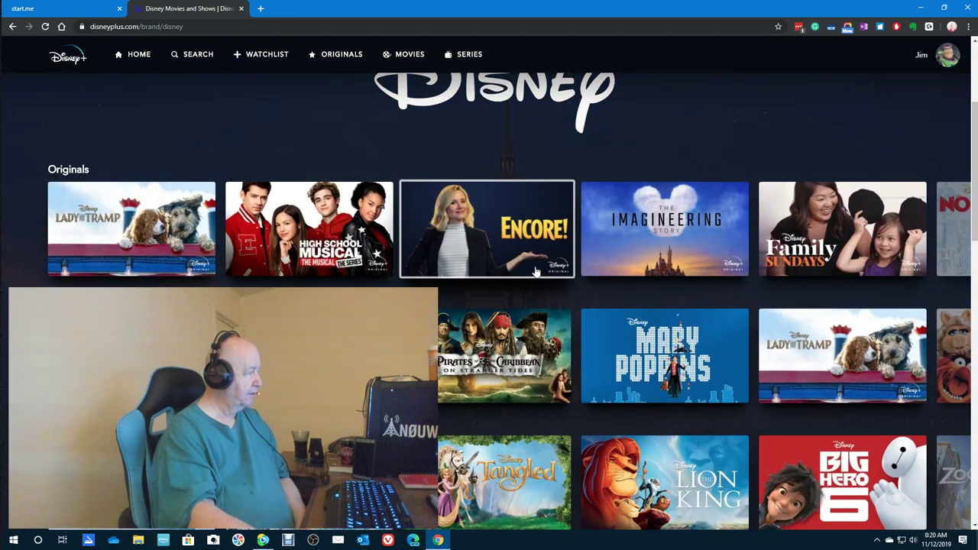
scroll(520, 271, up, 2)
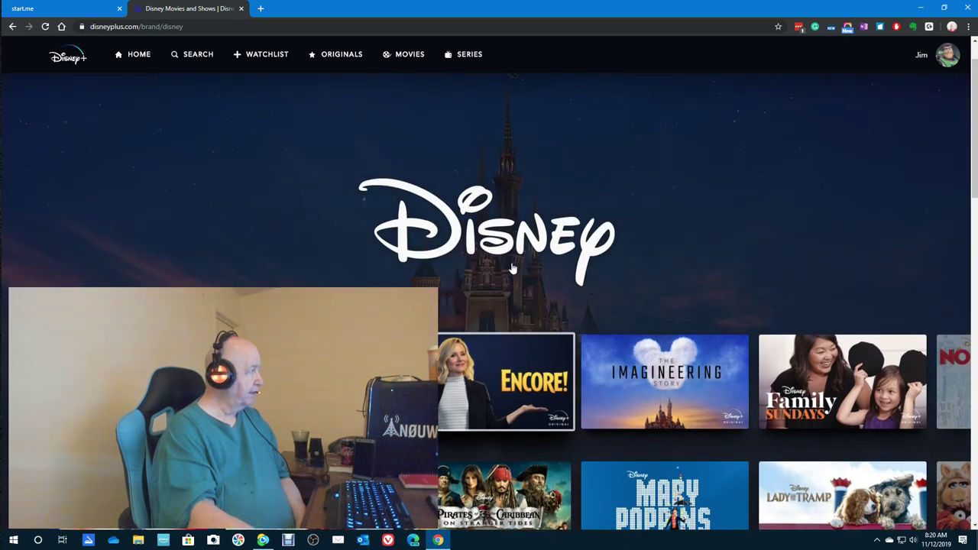
scroll(458, 260, up, 1)
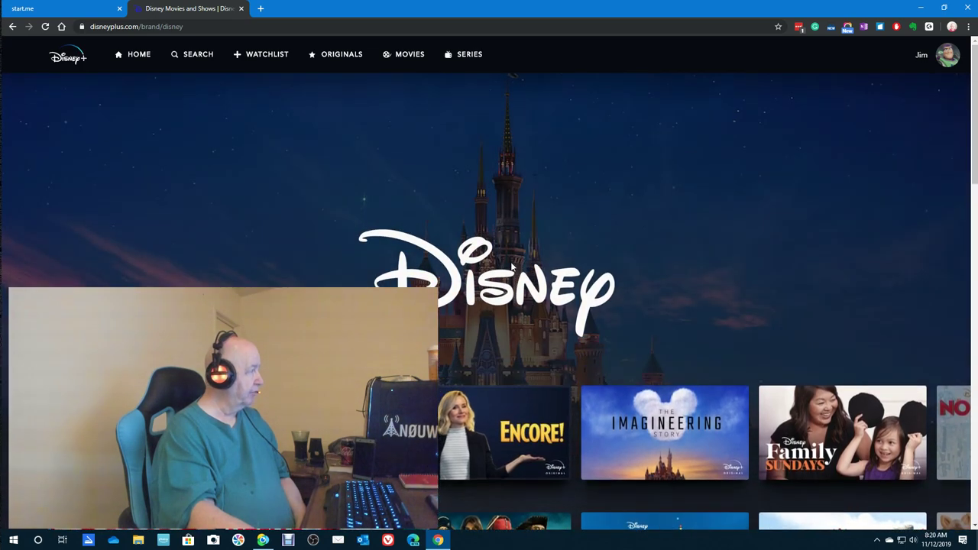
Try the Pixar brand page, dismiss its repeated errors, and open Star Wars instead.
click(12, 26)
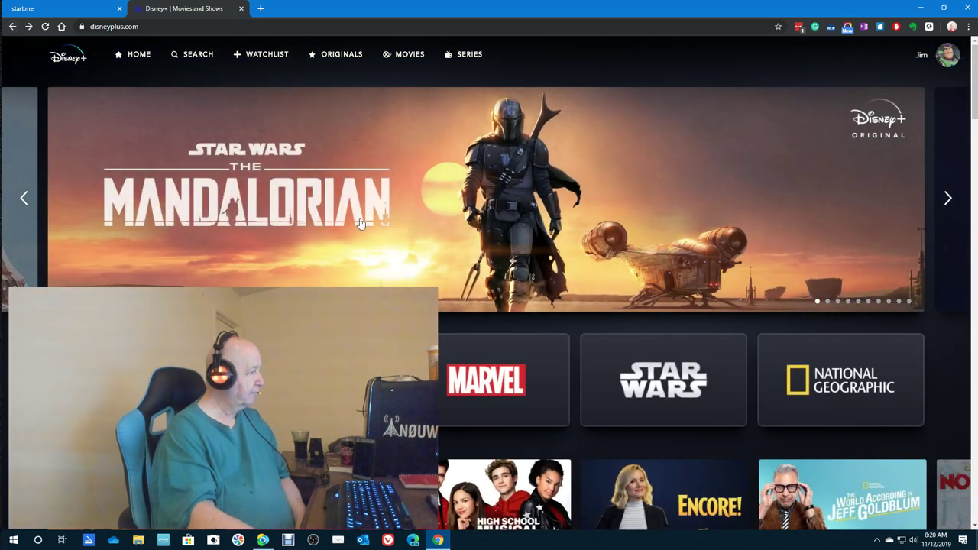
scroll(367, 227, down, 2)
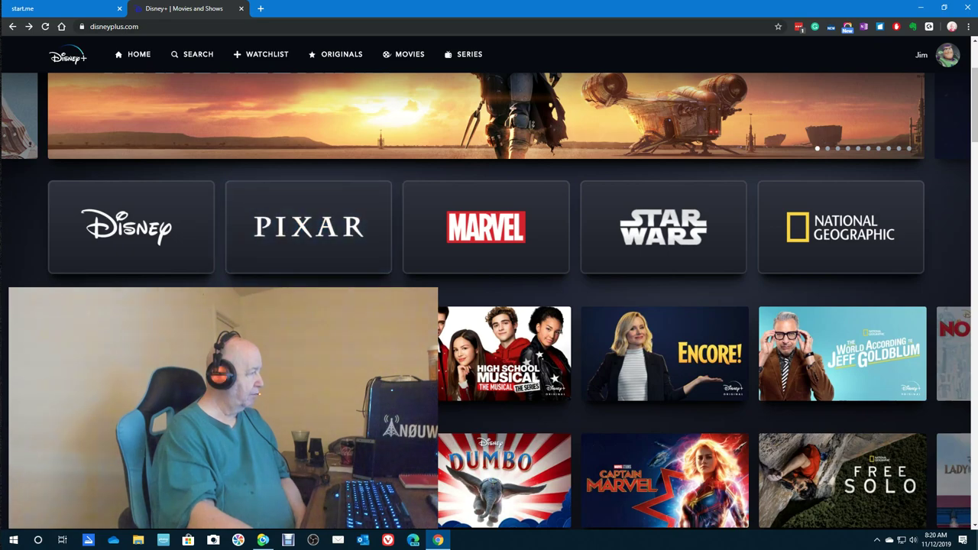
click(320, 236)
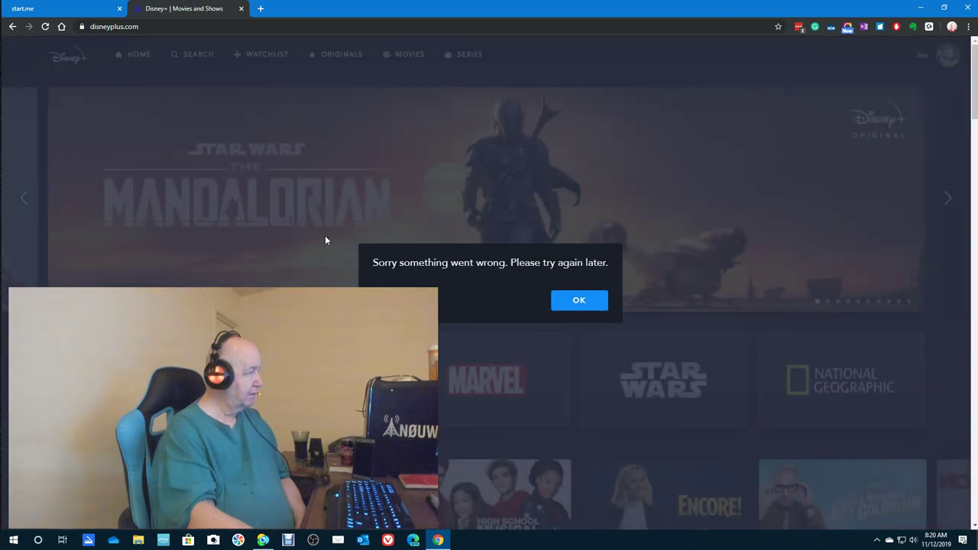
click(572, 304)
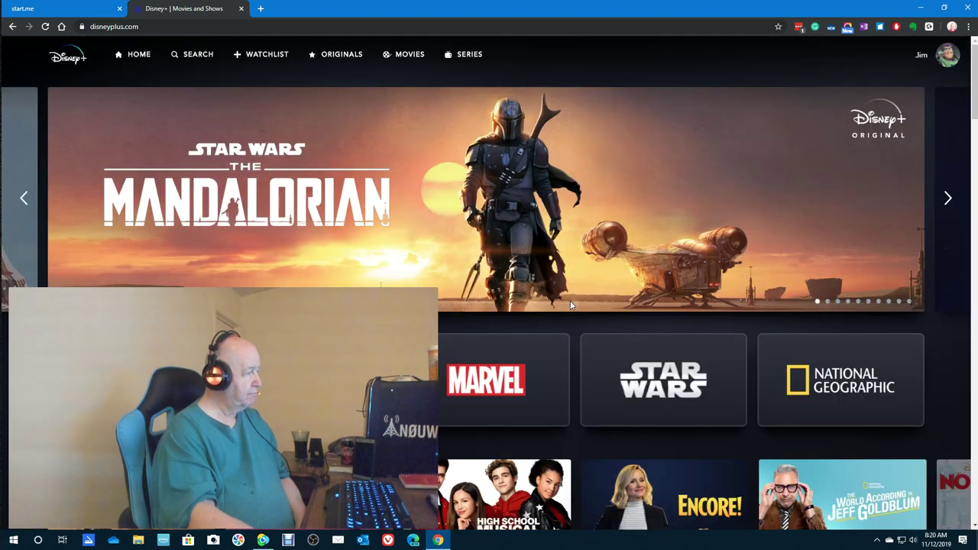
click(554, 298)
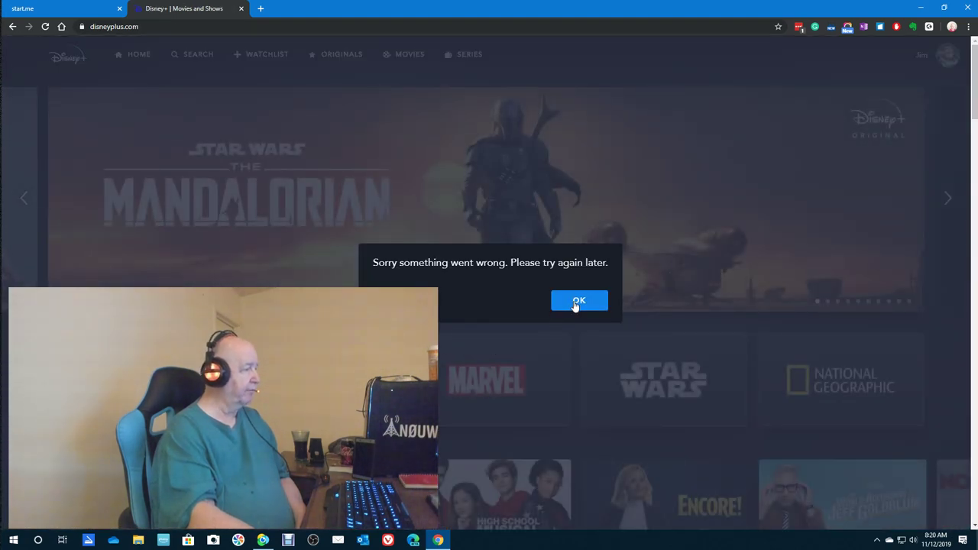
click(575, 302)
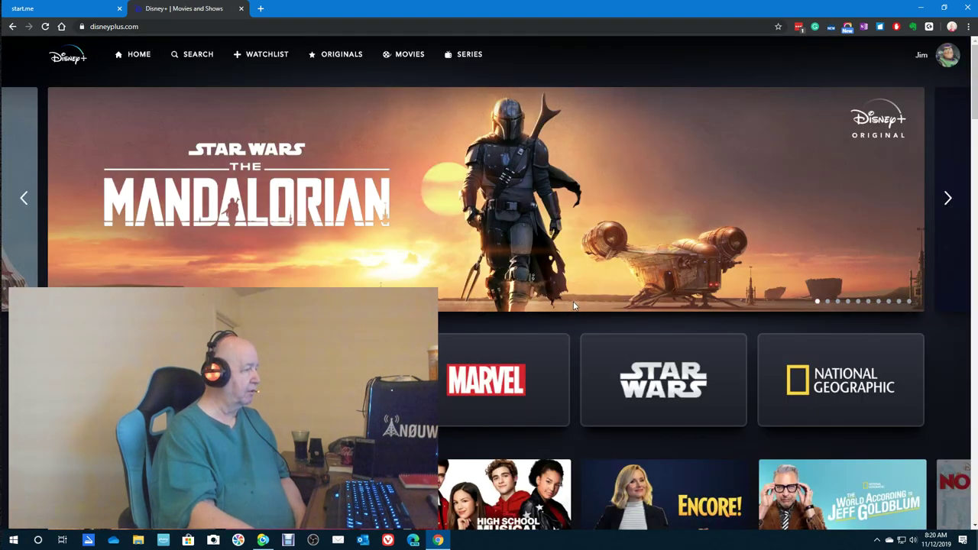
scroll(497, 344, down, 2)
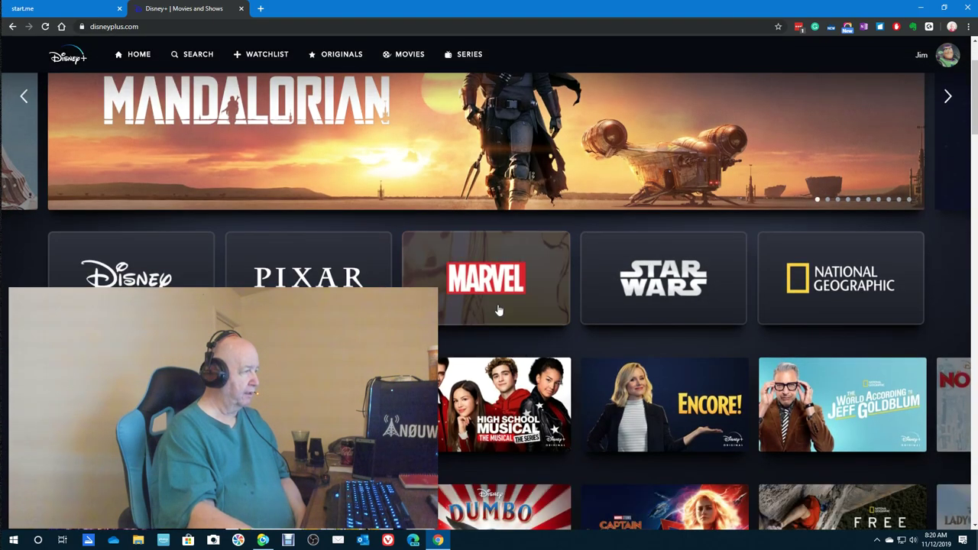
click(655, 282)
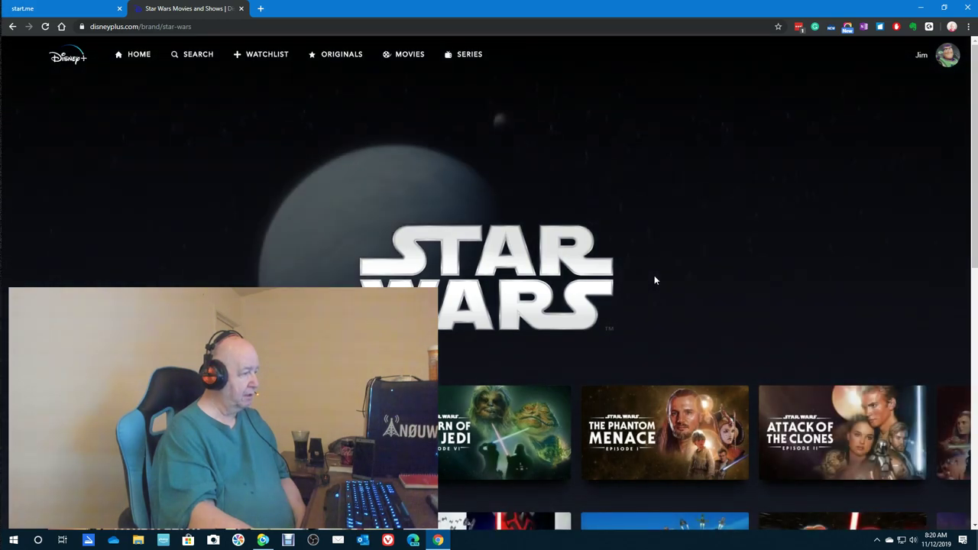
scroll(654, 280, down, 3)
scroll(654, 280, down, 2)
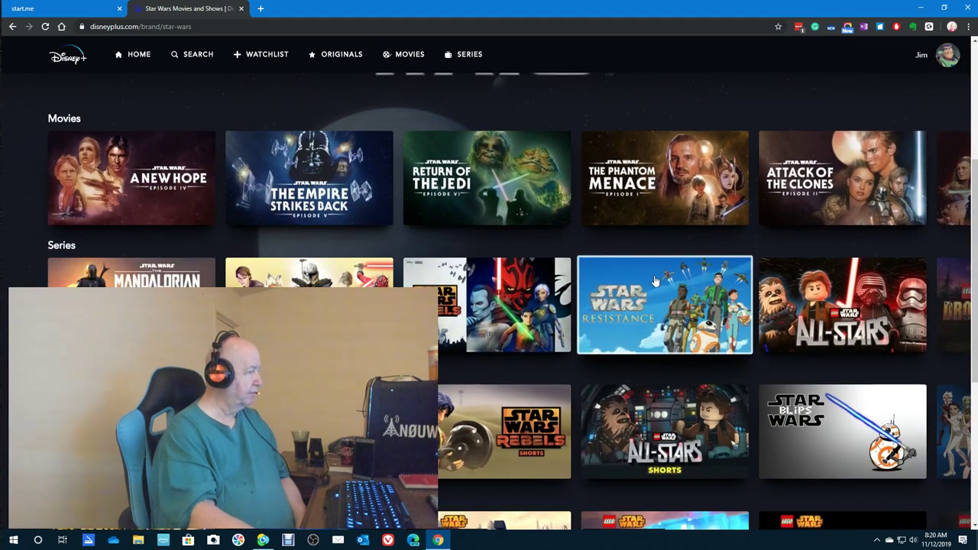
scroll(654, 282, down, 2)
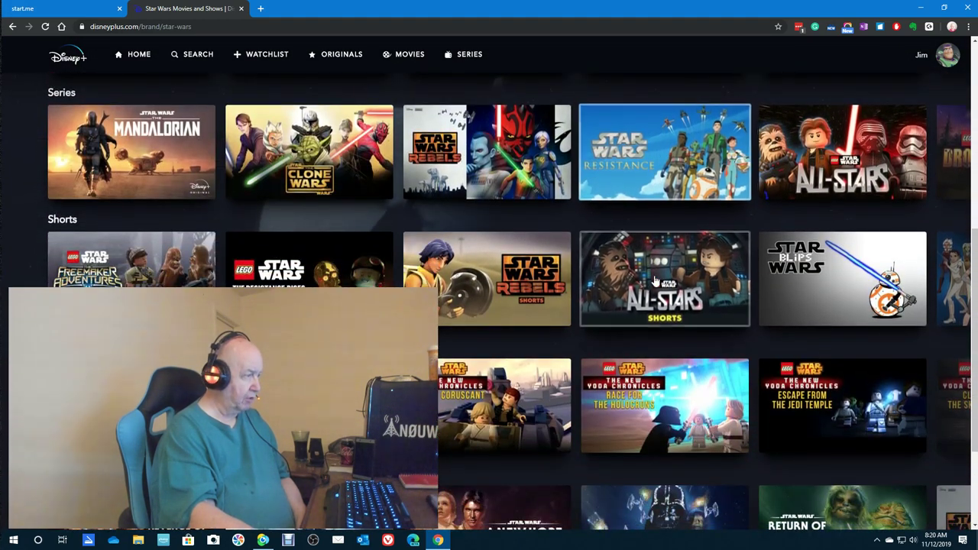
scroll(654, 282, down, 1)
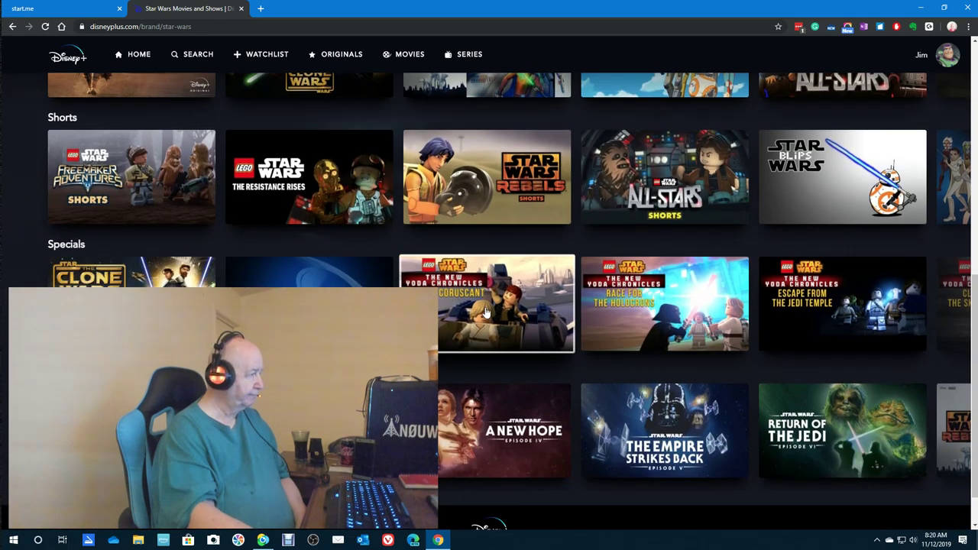
scroll(486, 312, down, 1)
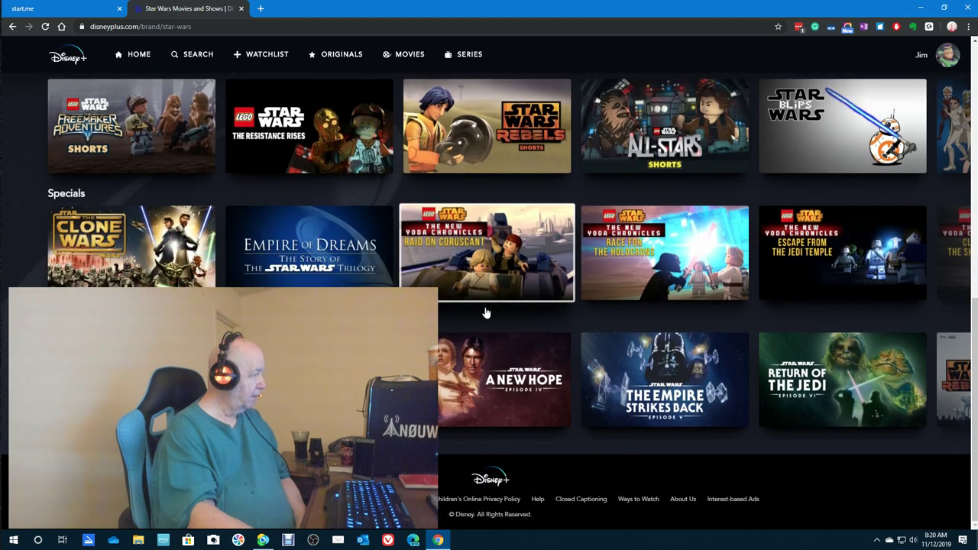
scroll(485, 310, up, 8)
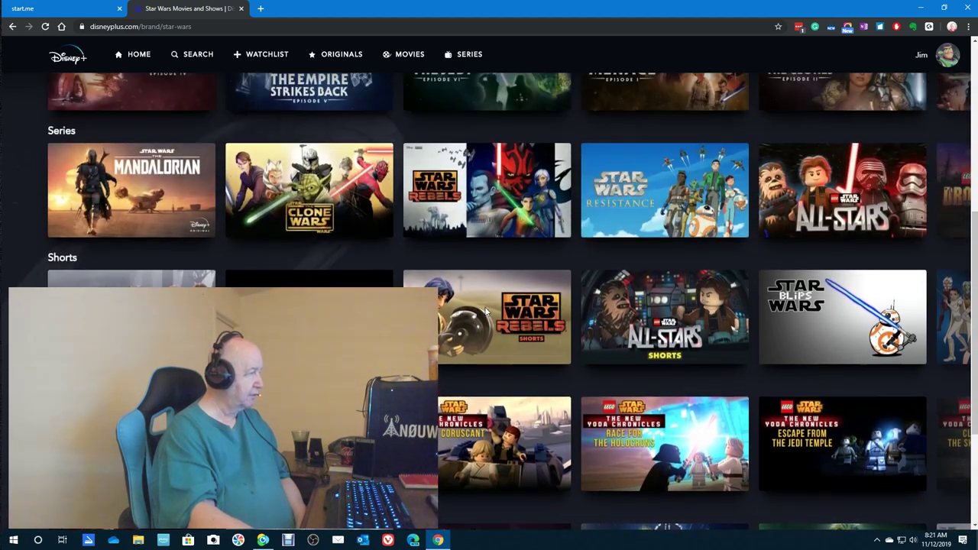
scroll(484, 311, up, 5)
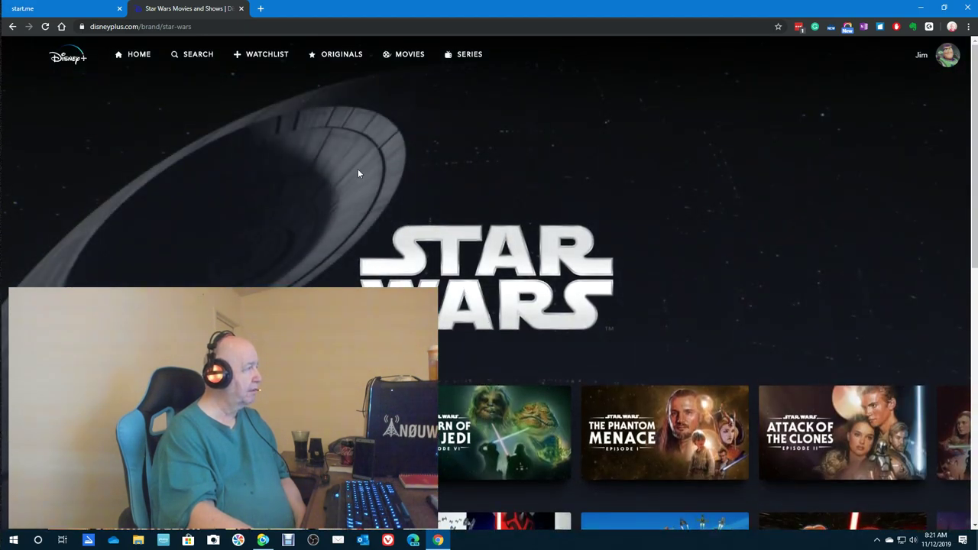
Try the Movies catalog, then reload after the something-went-wrong error.
click(403, 61)
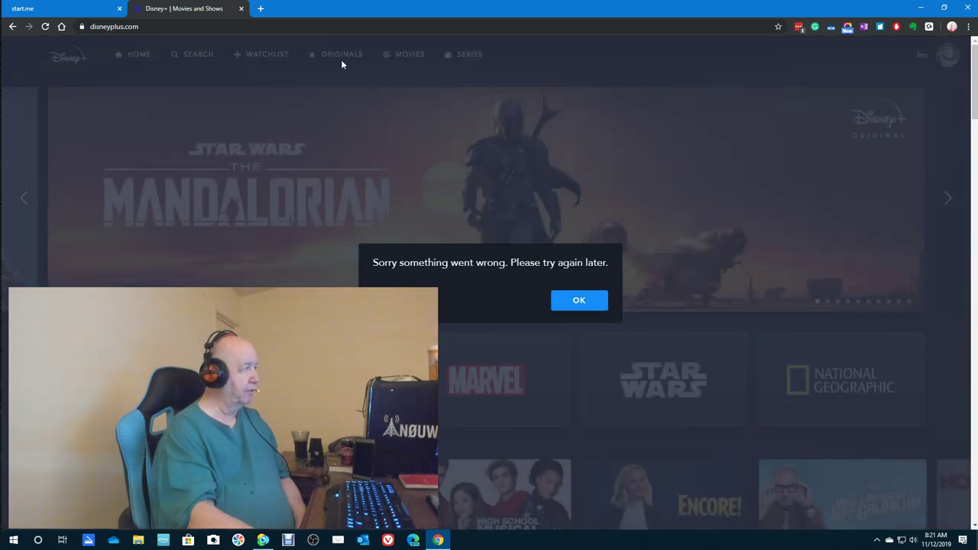
click(46, 27)
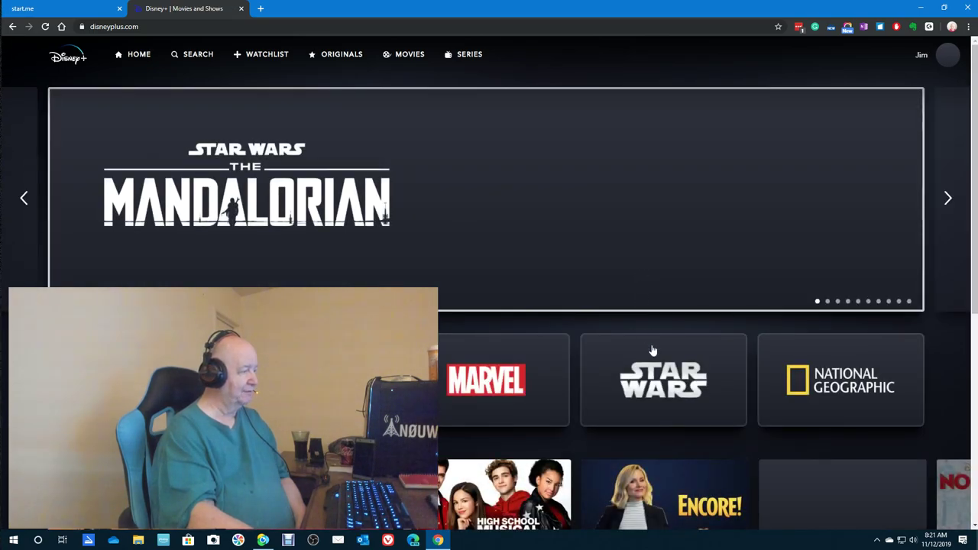
scroll(650, 349, down, 2)
scroll(651, 349, down, 2)
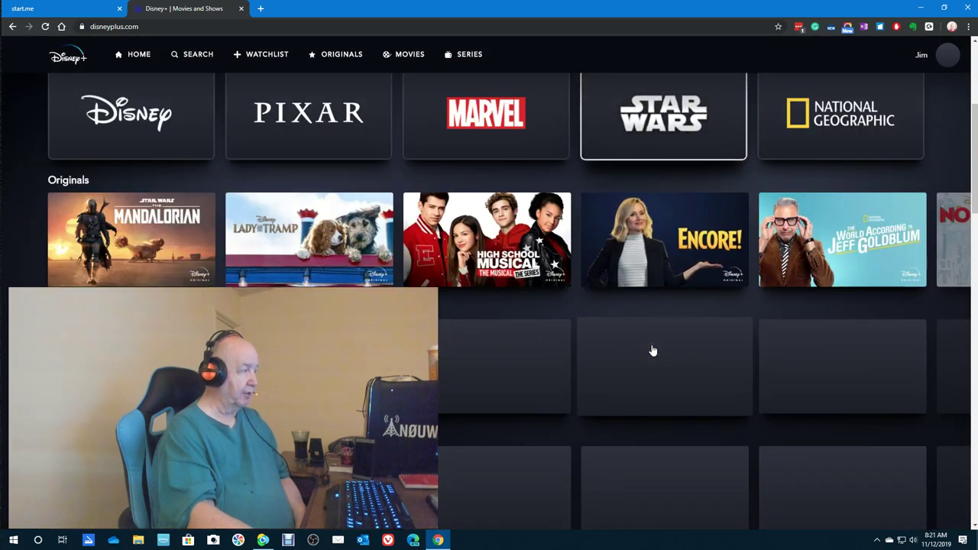
scroll(652, 351, down, 2)
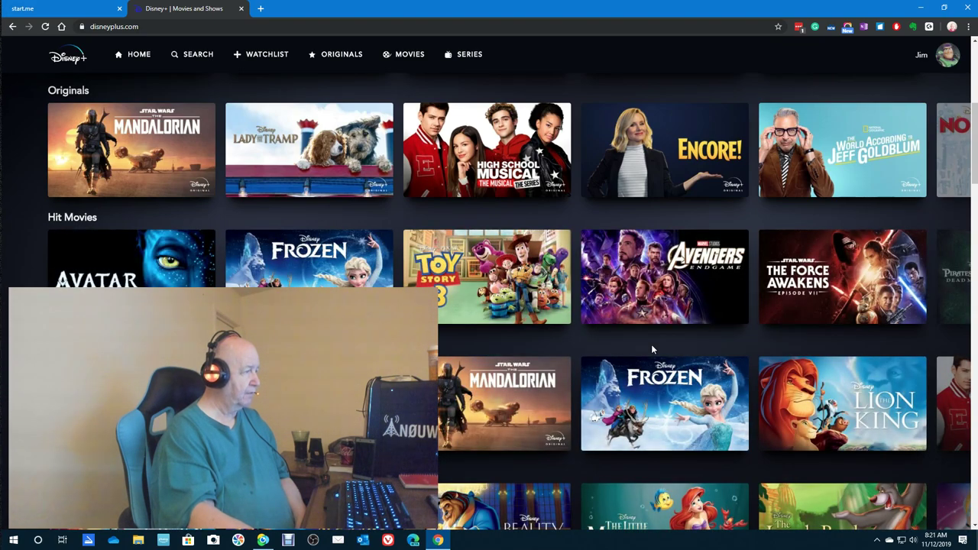
scroll(652, 349, down, 1)
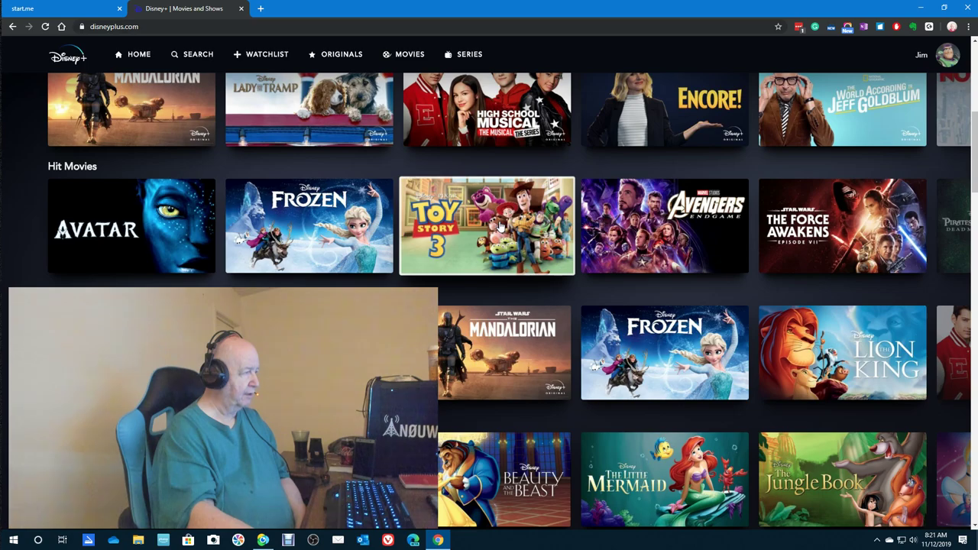
Open Toy Story 3 from the Hit Movies row; its page keeps loading.
click(499, 226)
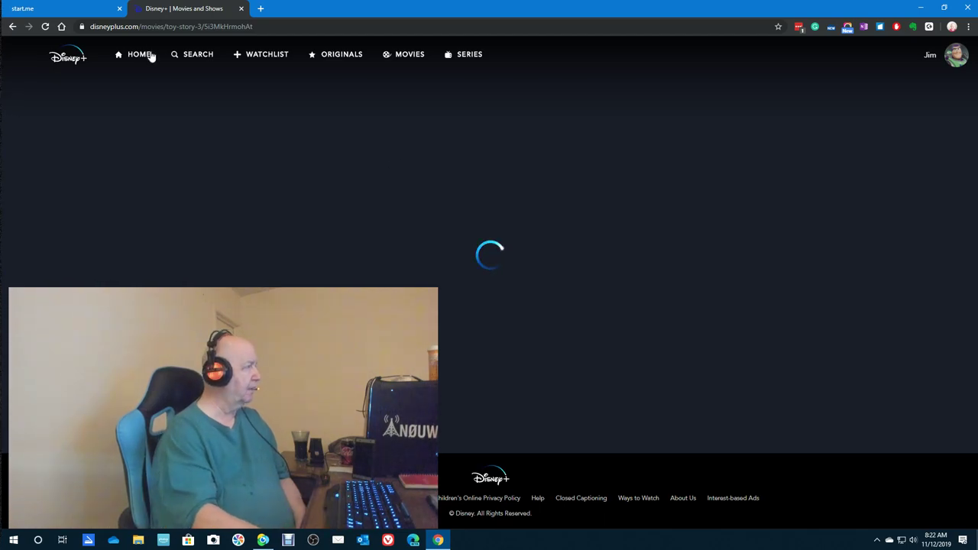
Close the Disney+ tab and open the Thurrott.com shortcut from start.me.
click(241, 9)
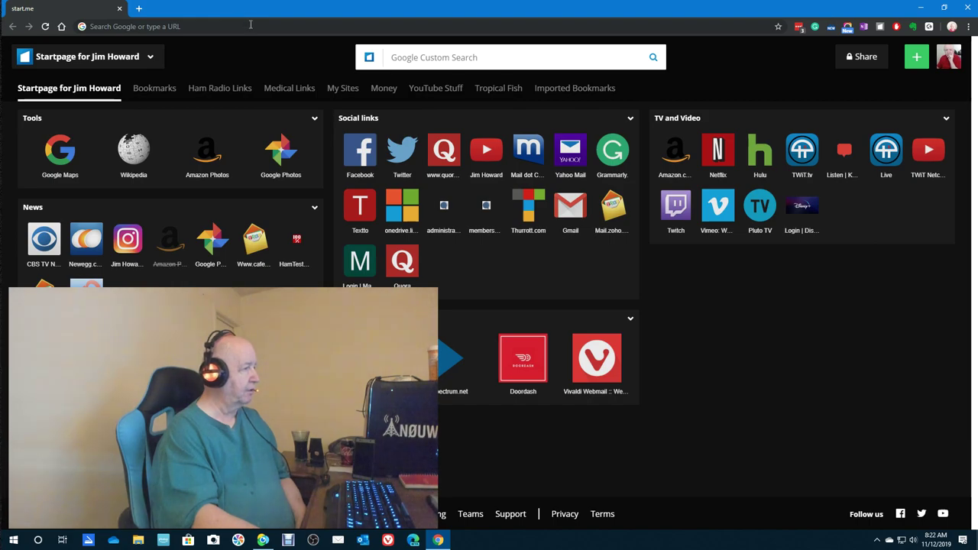
mouse_move(802, 230)
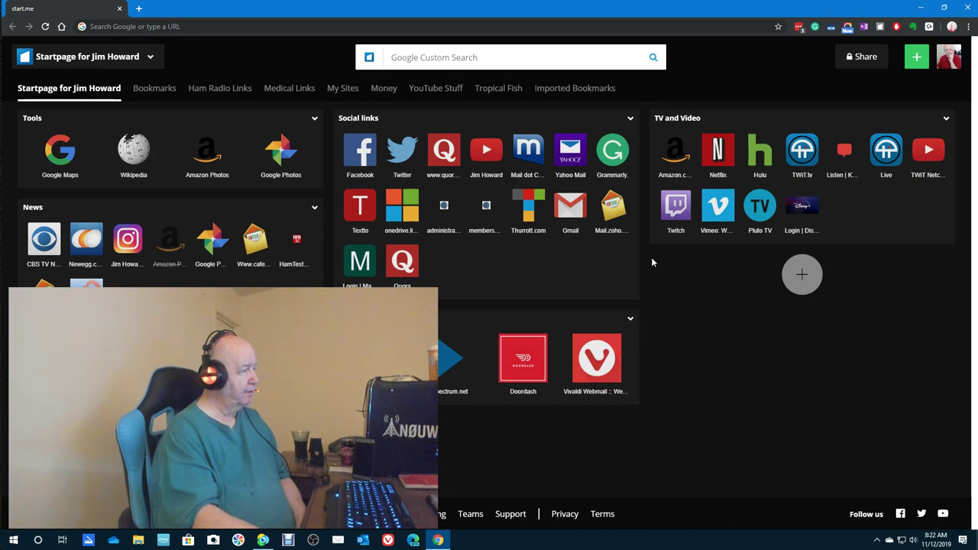
click(527, 201)
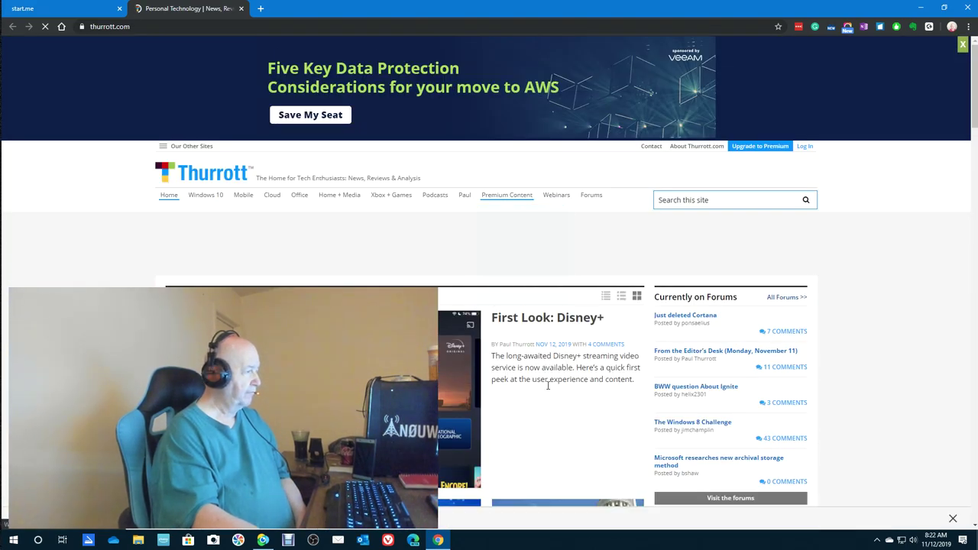
scroll(546, 382, down, 1)
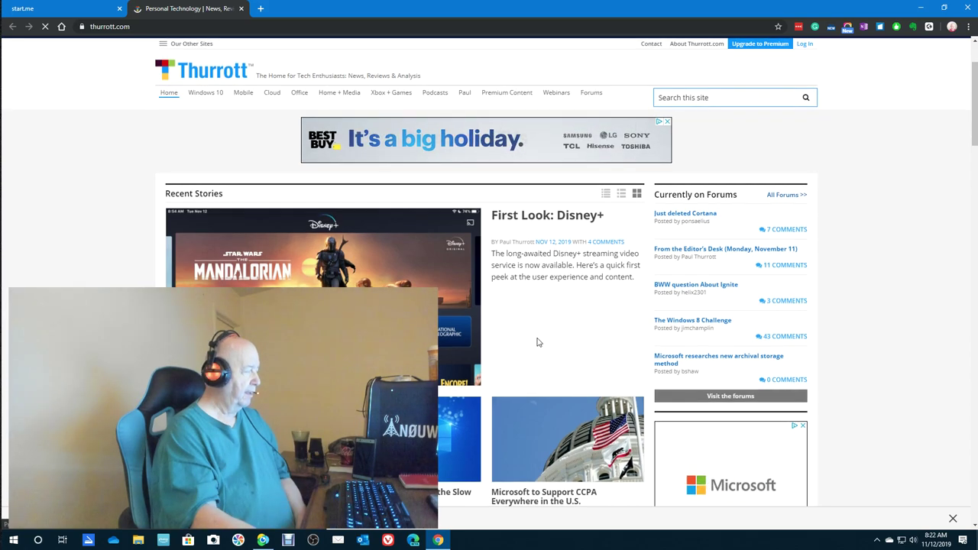
scroll(536, 342, down, 1)
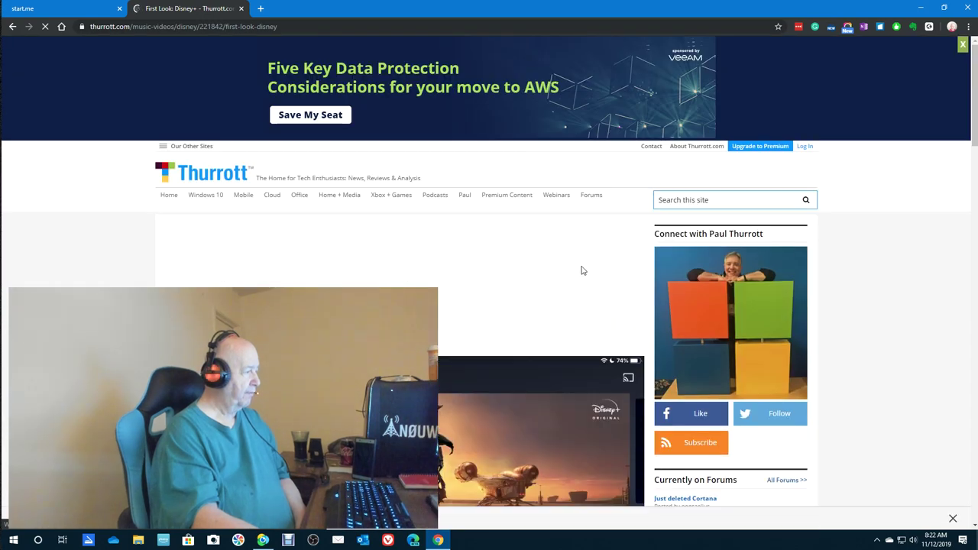
scroll(901, 313, down, 2)
scroll(907, 313, down, 1)
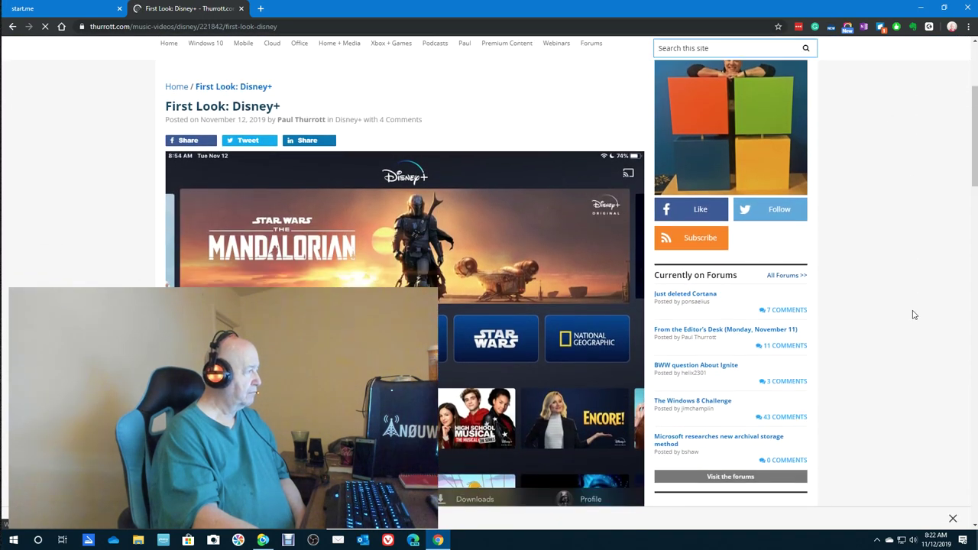
scroll(913, 314, down, 1)
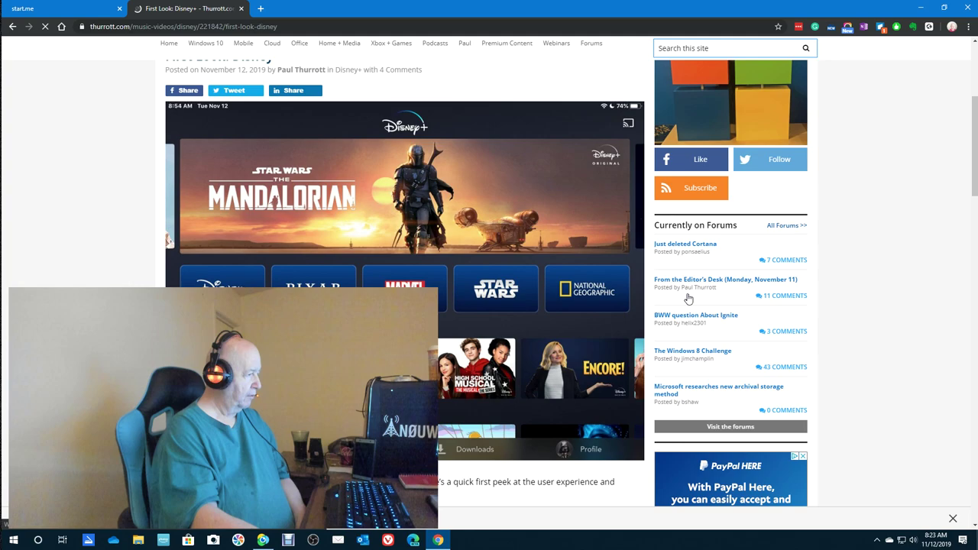
scroll(856, 332, up, 2)
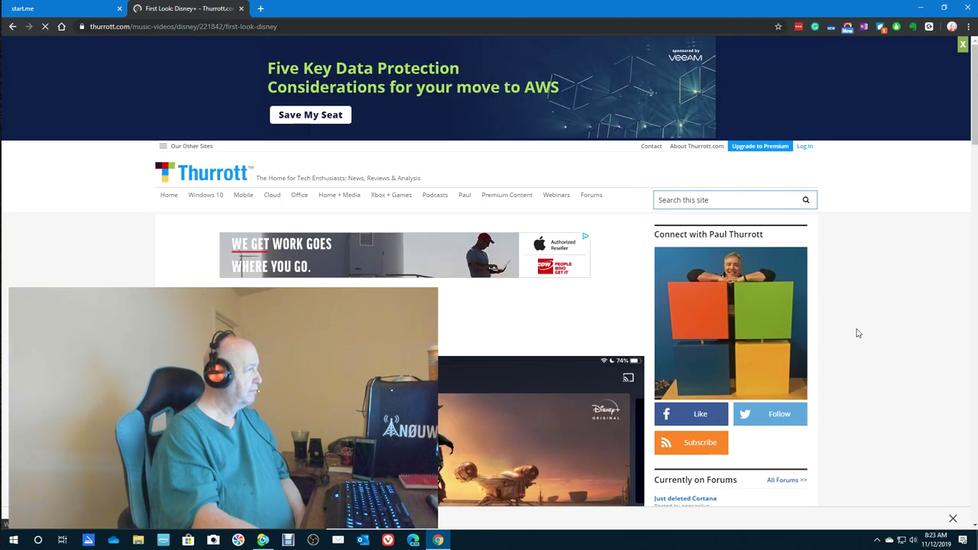
Restore Chrome down to a smaller window beside the desktop.
click(944, 8)
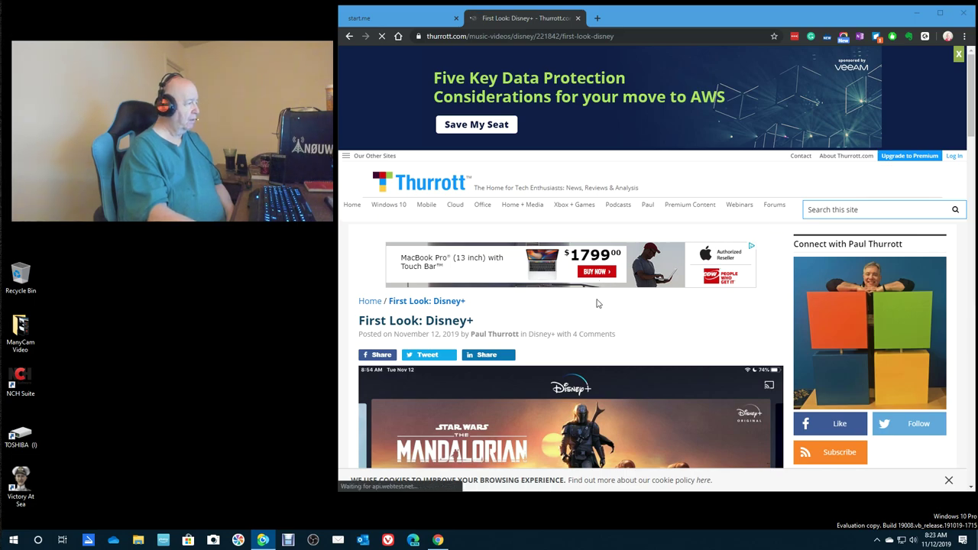
scroll(604, 281, down, 3)
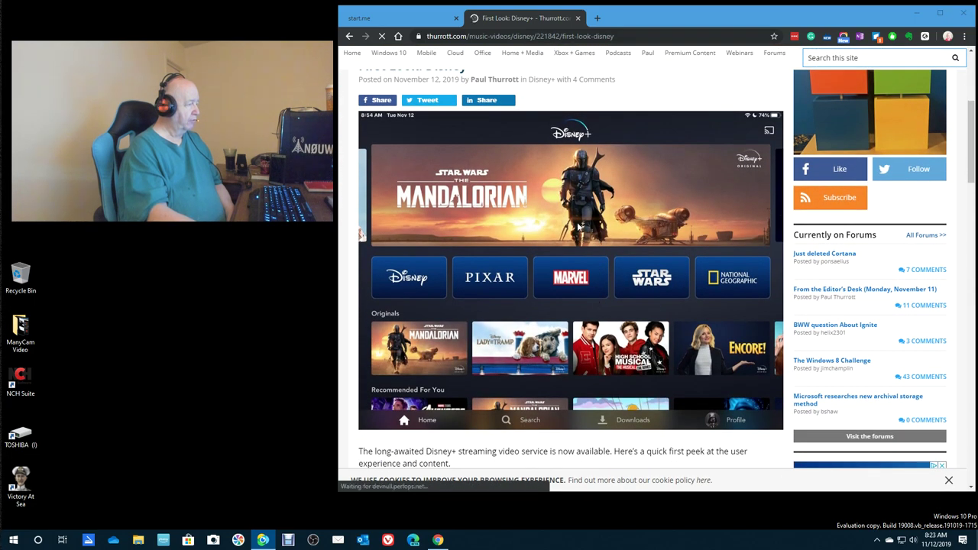
scroll(579, 229, down, 1)
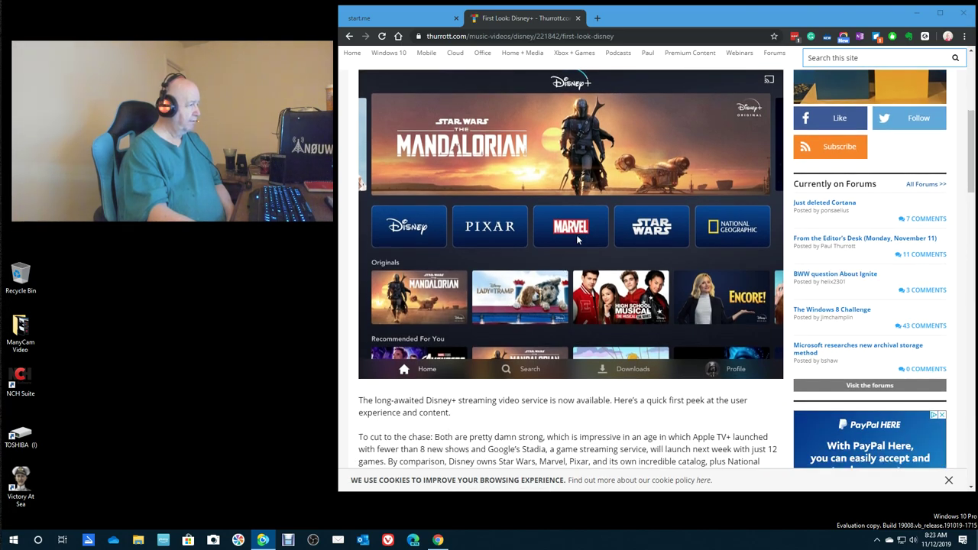
scroll(576, 239, down, 3)
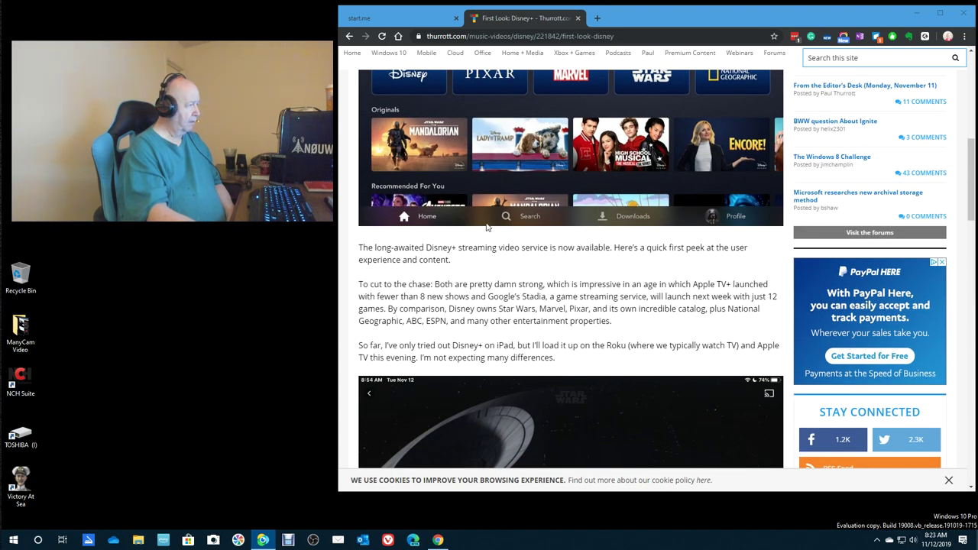
scroll(638, 218, up, 2)
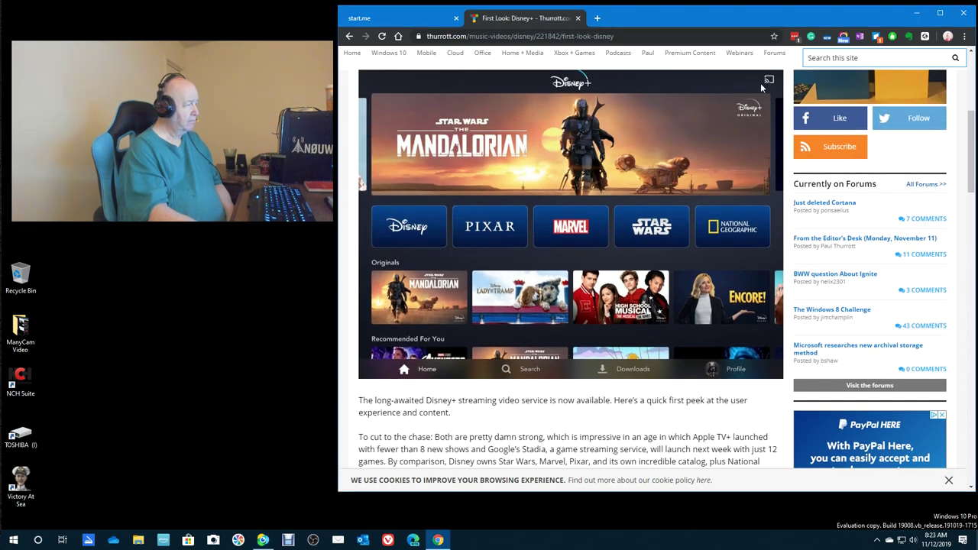
scroll(535, 240, down, 2)
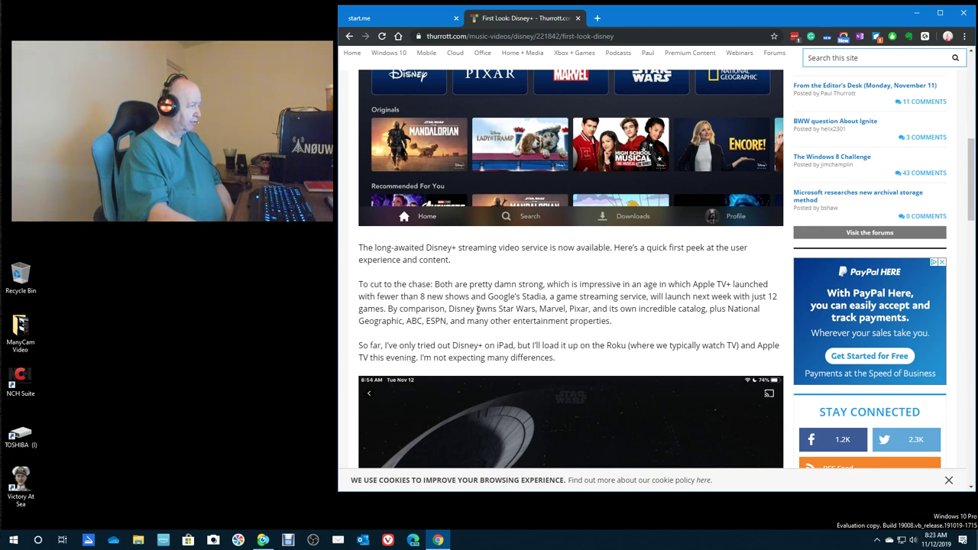
scroll(602, 311, down, 1)
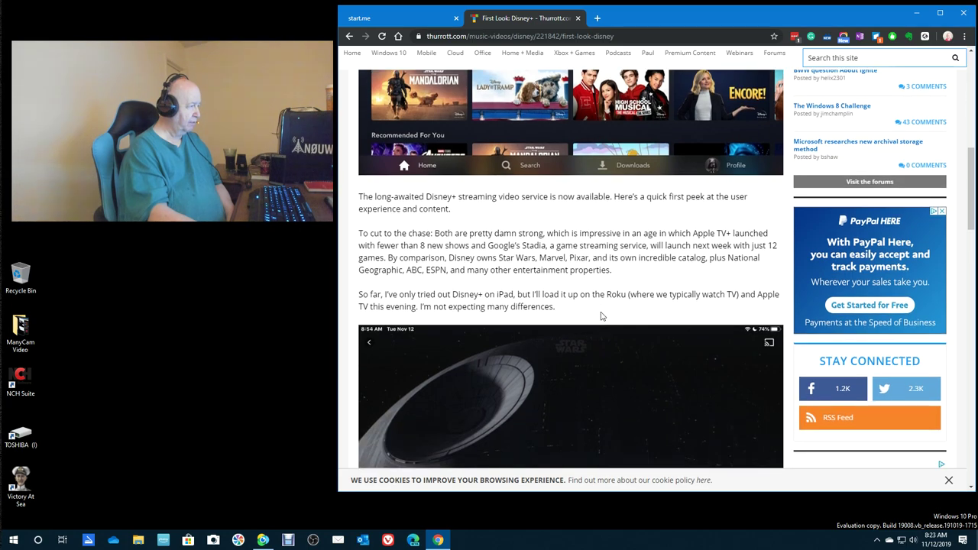
scroll(601, 311, down, 1)
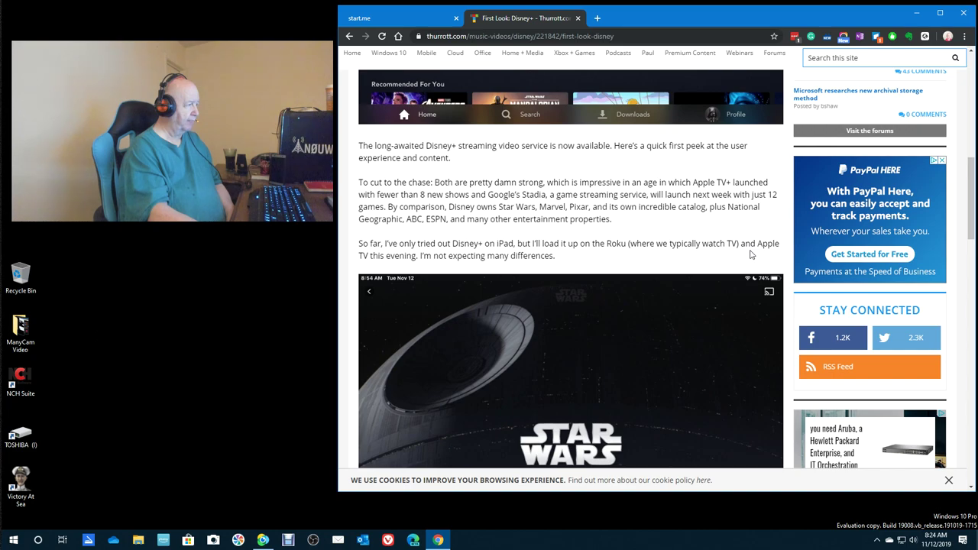
scroll(750, 254, down, 2)
scroll(750, 254, down, 2)
scroll(750, 255, down, 2)
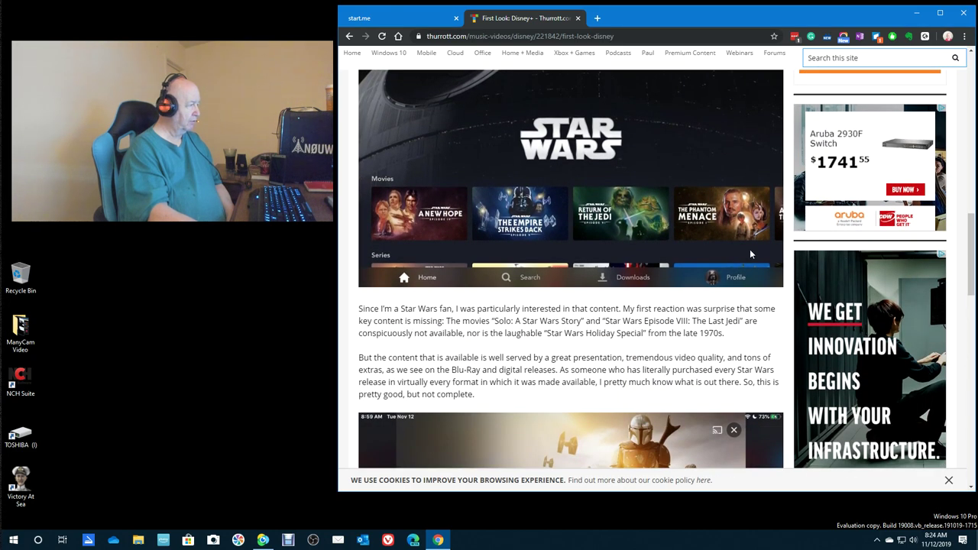
scroll(750, 250, down, 1)
scroll(750, 250, down, 2)
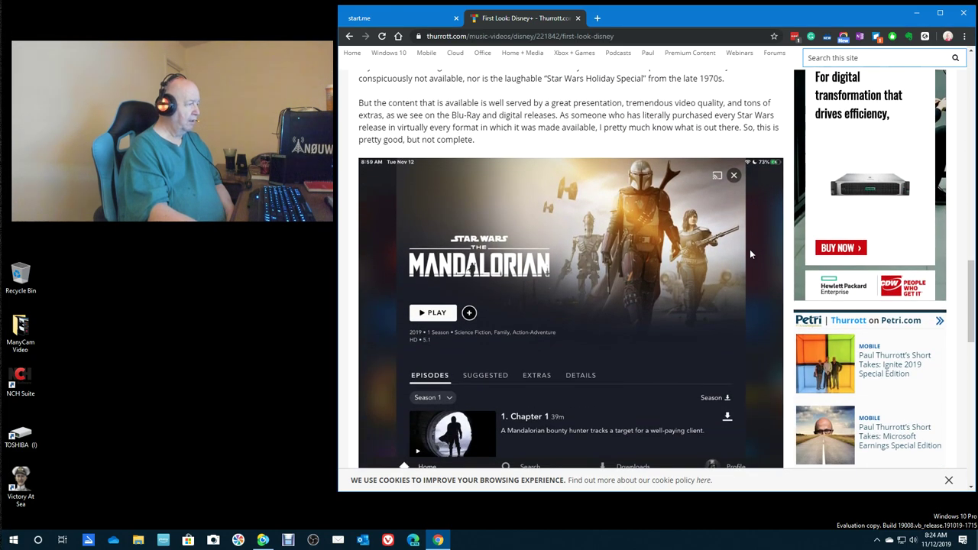
scroll(750, 254, down, 3)
scroll(725, 255, down, 1)
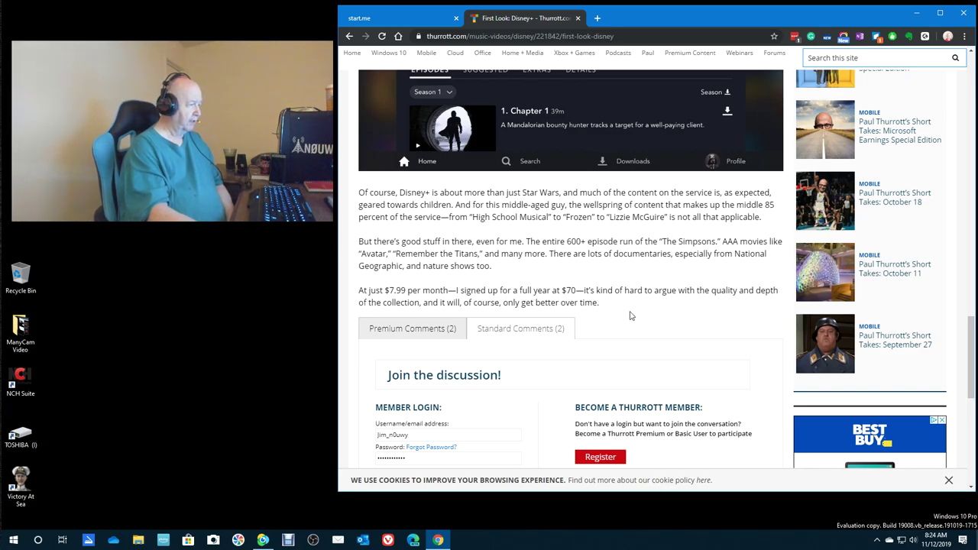
scroll(630, 313, up, 3)
scroll(630, 310, up, 3)
scroll(629, 305, up, 3)
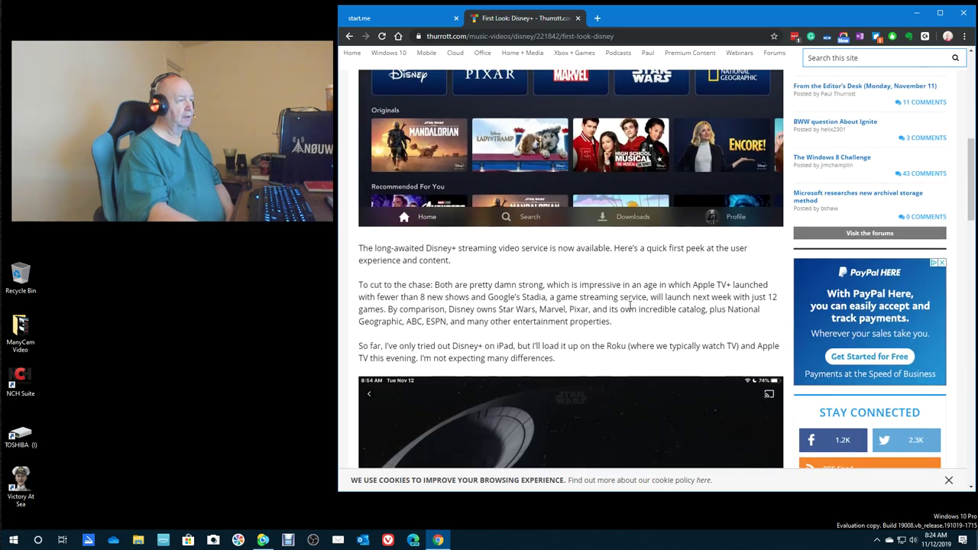
scroll(628, 302, up, 3)
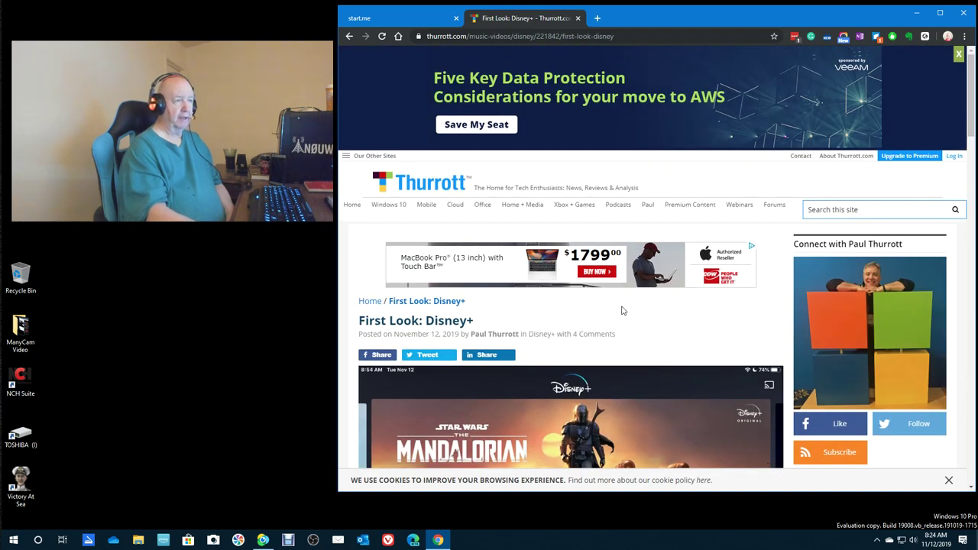